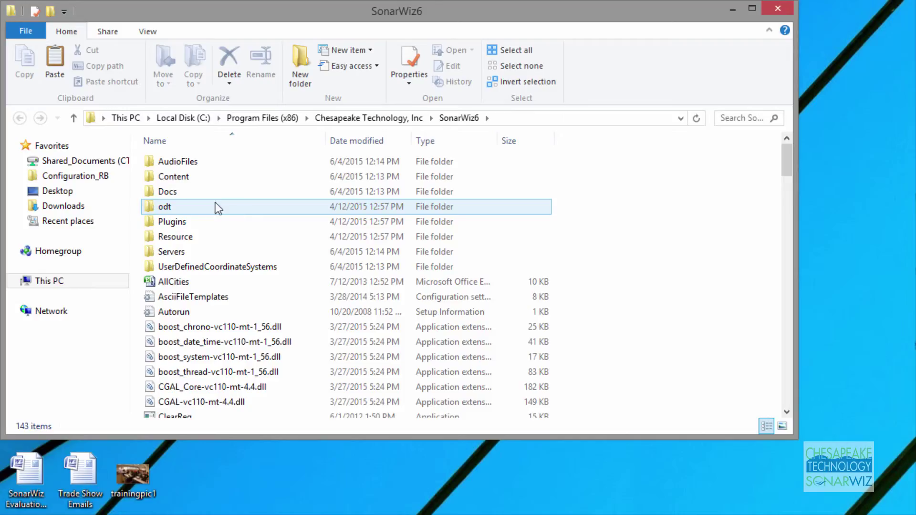
# Open the SonarWiz6 Docs folder and select the SonarWiz_UserGuide PDF in the file list.
pyautogui.moveTo(211, 202)
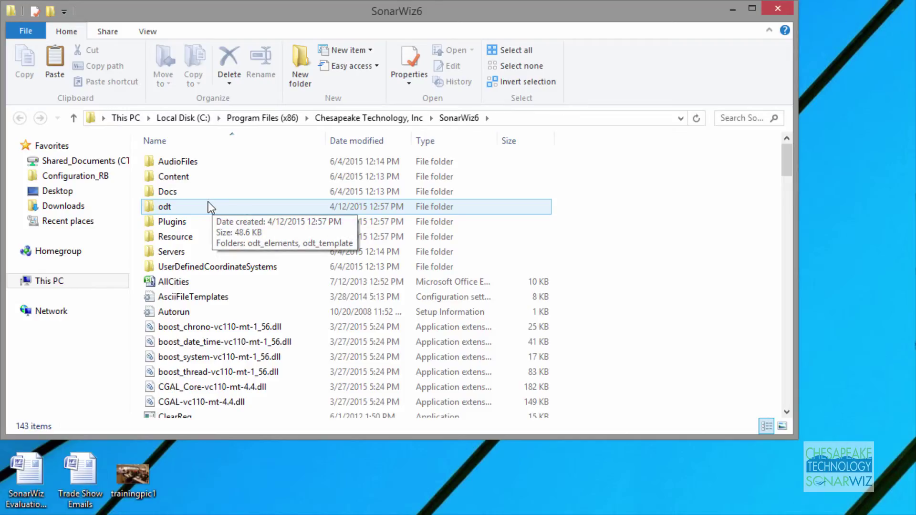
pyautogui.doubleClick(165, 194)
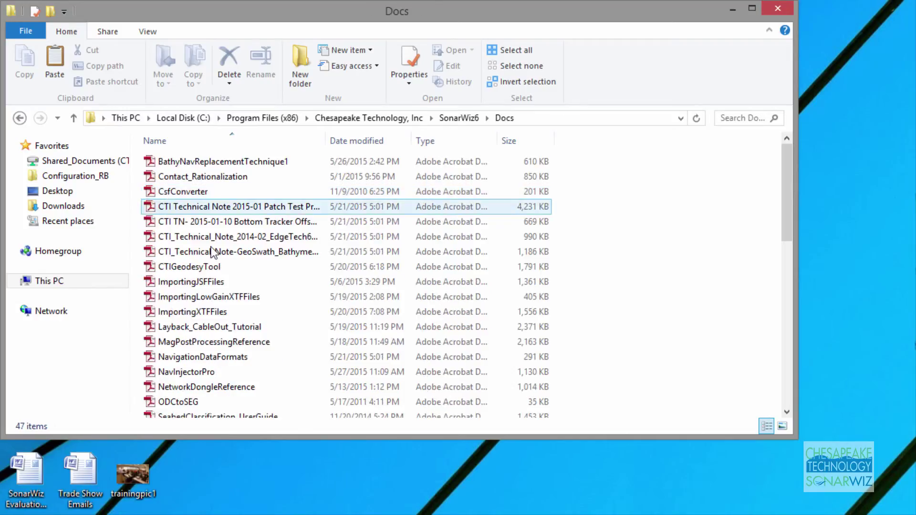
pyautogui.moveTo(259, 270)
pyautogui.scroll(-4, 259, 271)
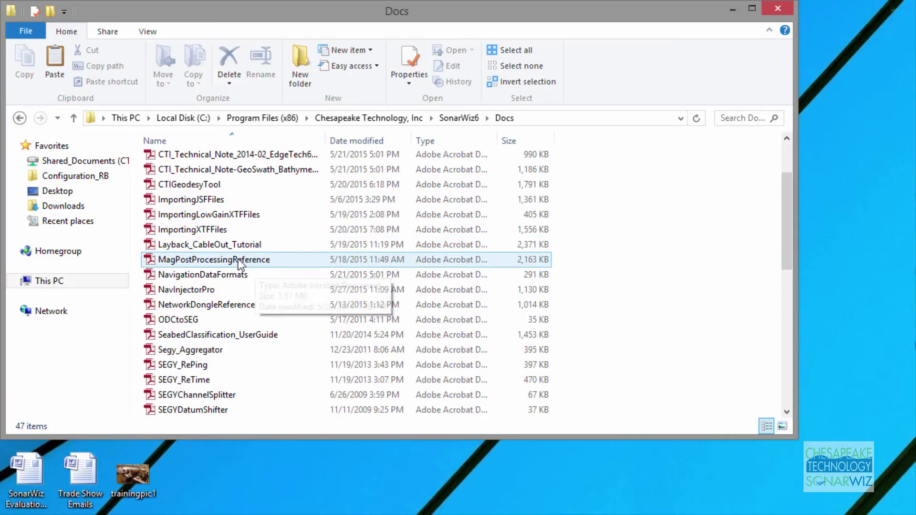
pyautogui.scroll(-3, 236, 258)
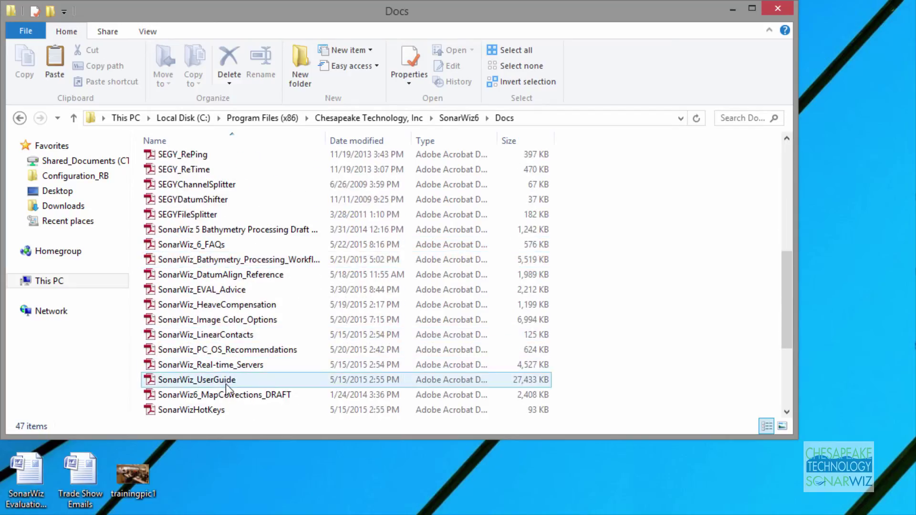
pyautogui.click(196, 385)
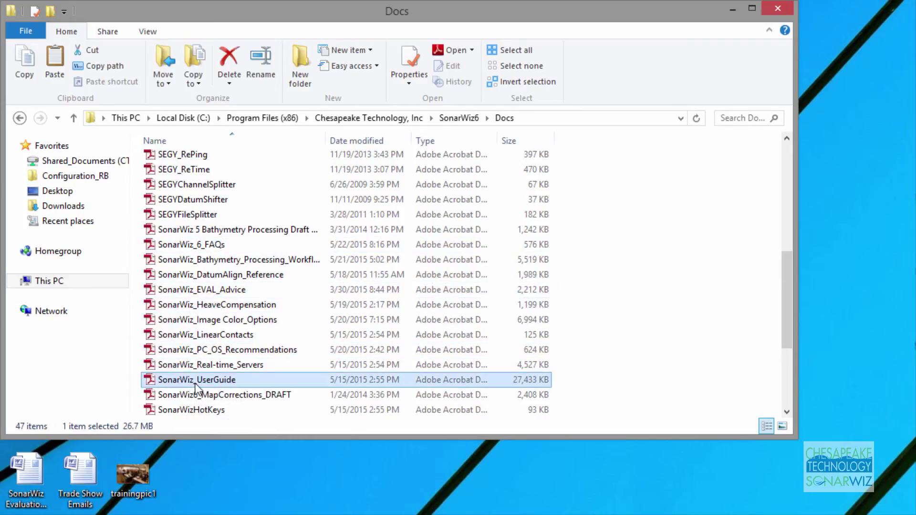
pyautogui.doubleClick(193, 384)
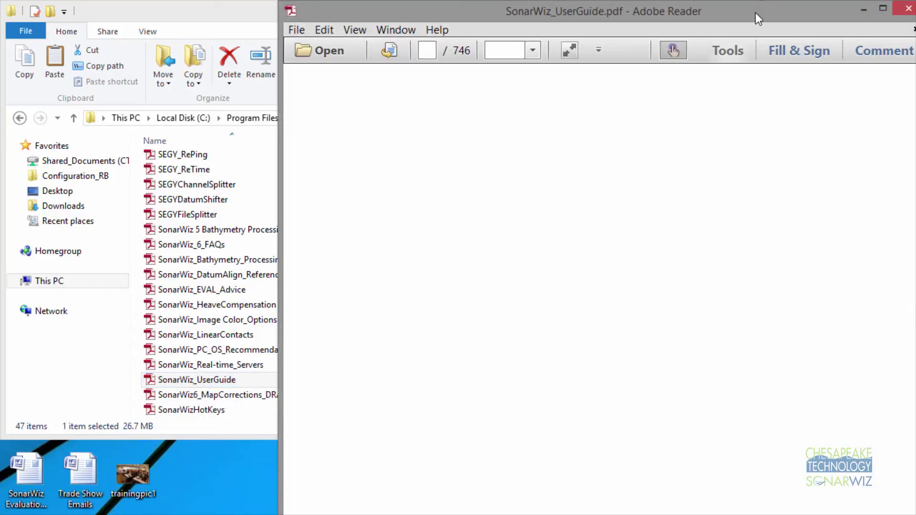
pyautogui.moveTo(678, 11); pyautogui.dragTo(657, 25)
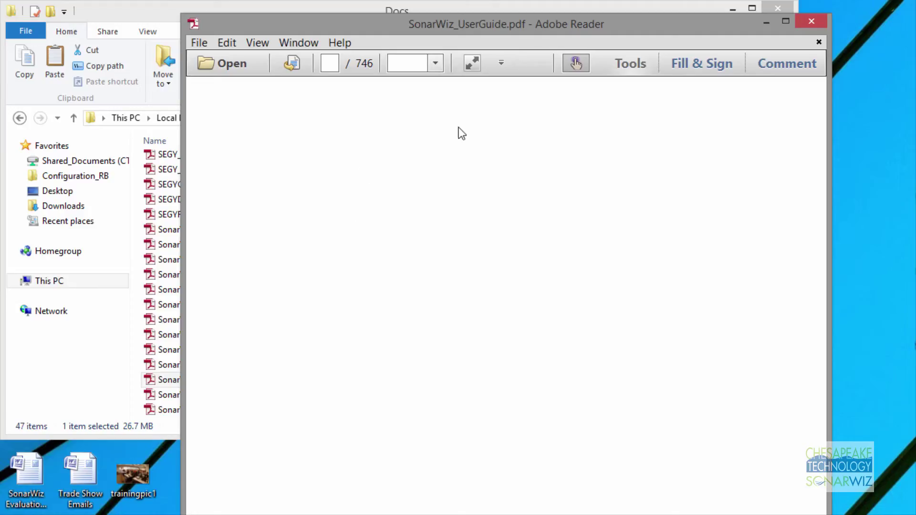
pyautogui.moveTo(511, 25); pyautogui.dragTo(483, 21)
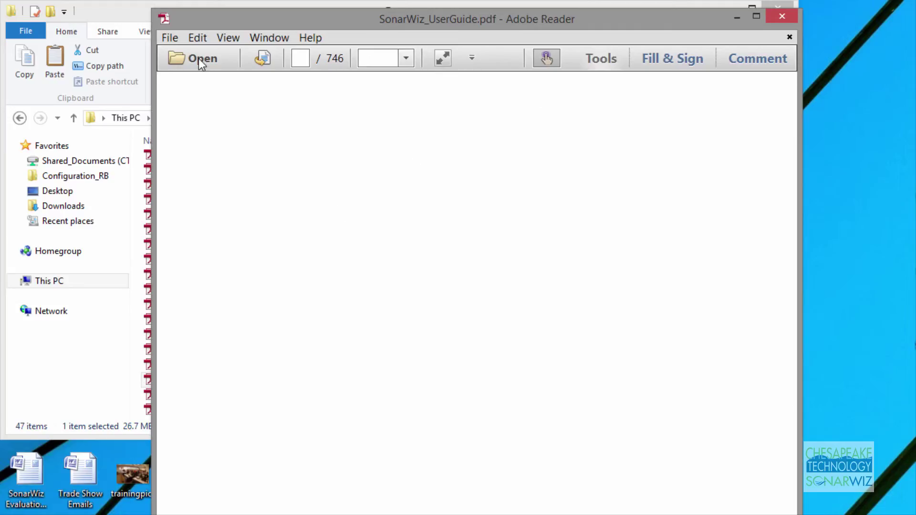
pyautogui.click(788, 15)
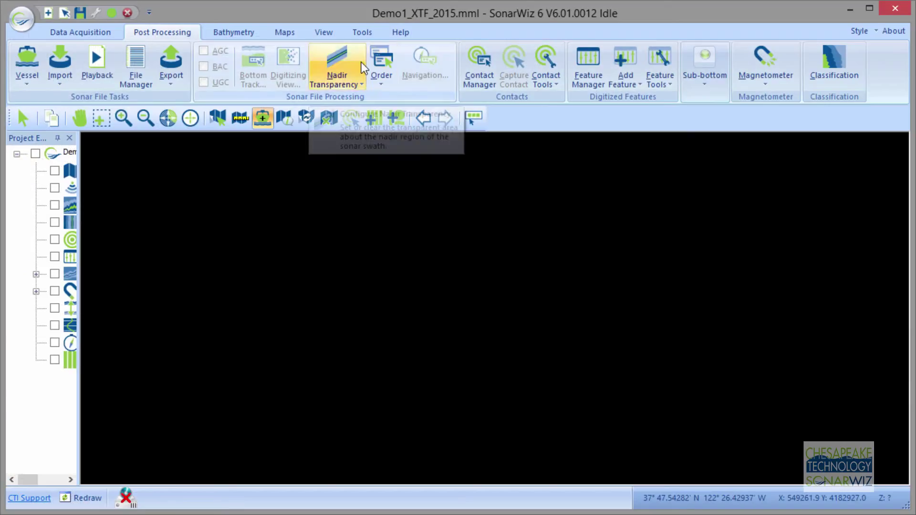
# Launch the User Manual PDF from SonarWiz 6's Help ribbon tab.
pyautogui.click(400, 33)
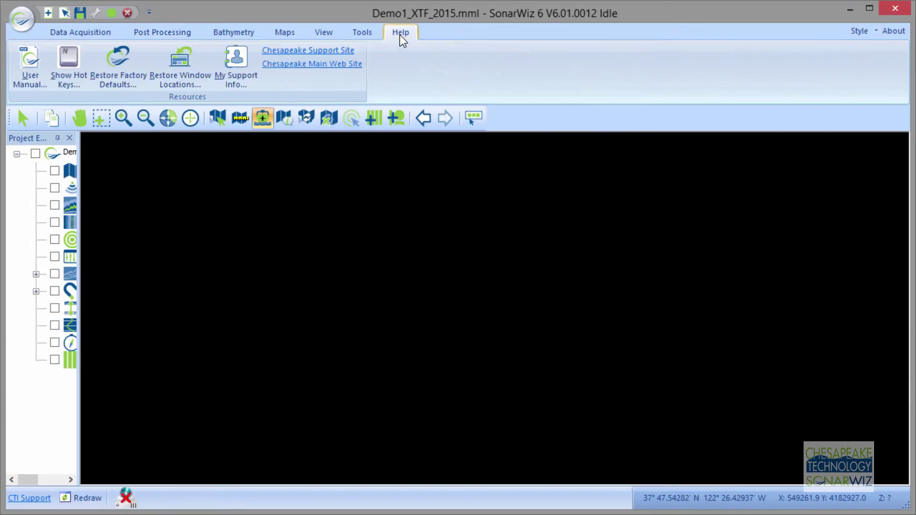
pyautogui.click(30, 58)
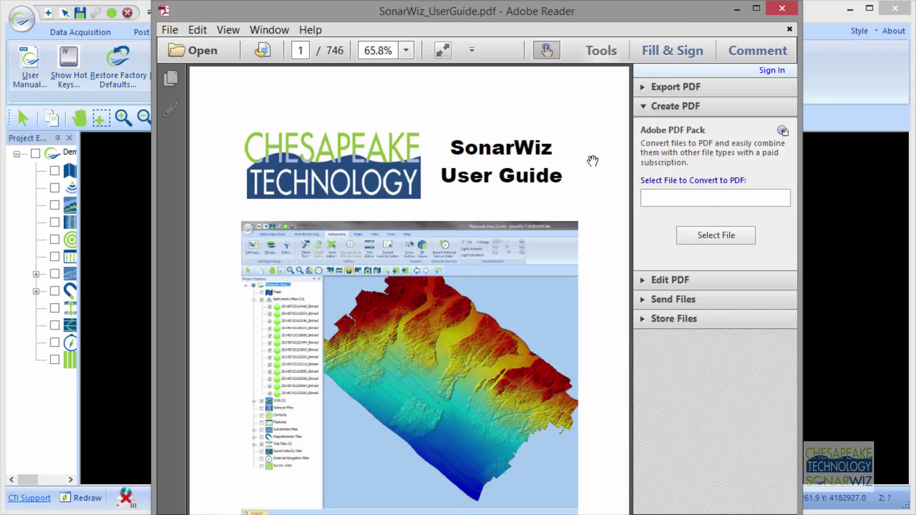
# Search the guide for 'create project' and jump to the match on page 167.
pyautogui.hotkey('ctrl', 'f')
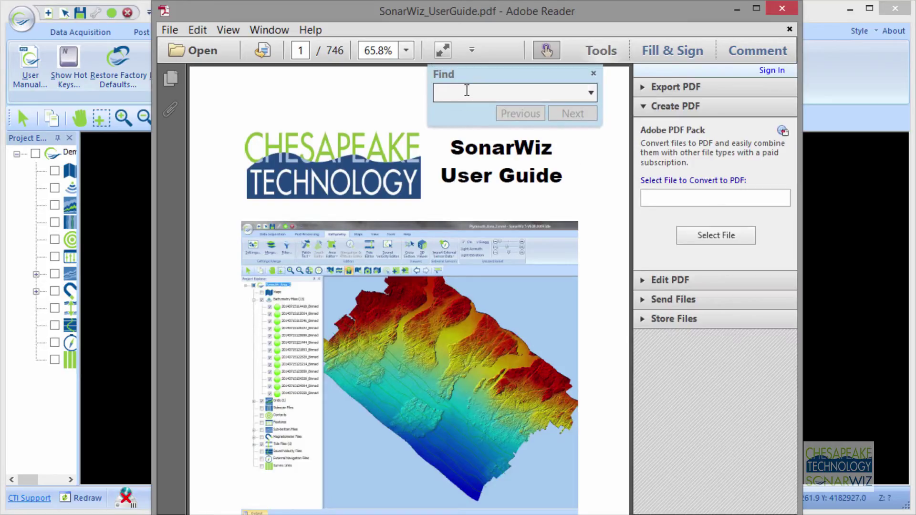
pyautogui.write('cre')
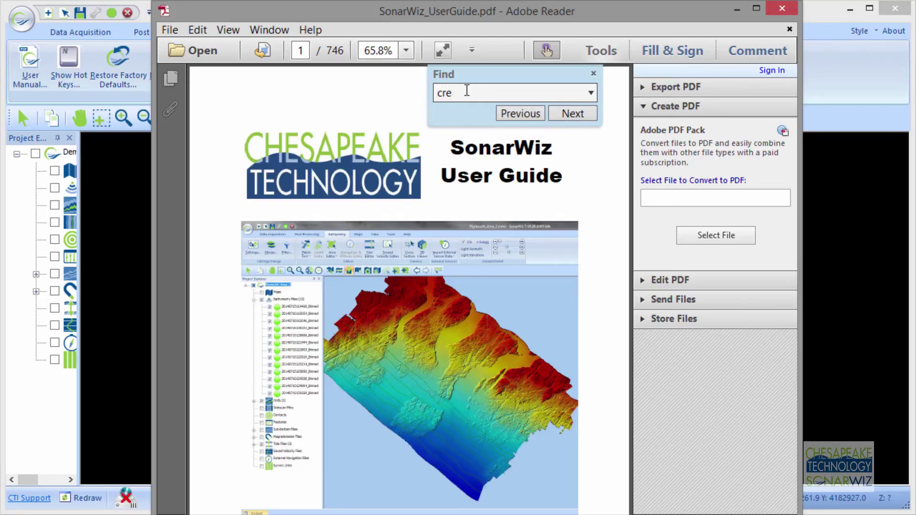
pyautogui.write('ate project')
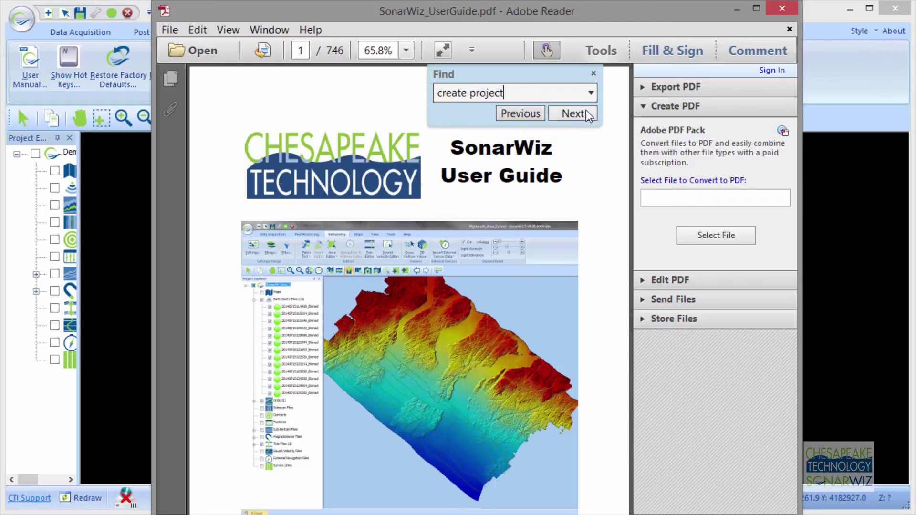
pyautogui.click(577, 114)
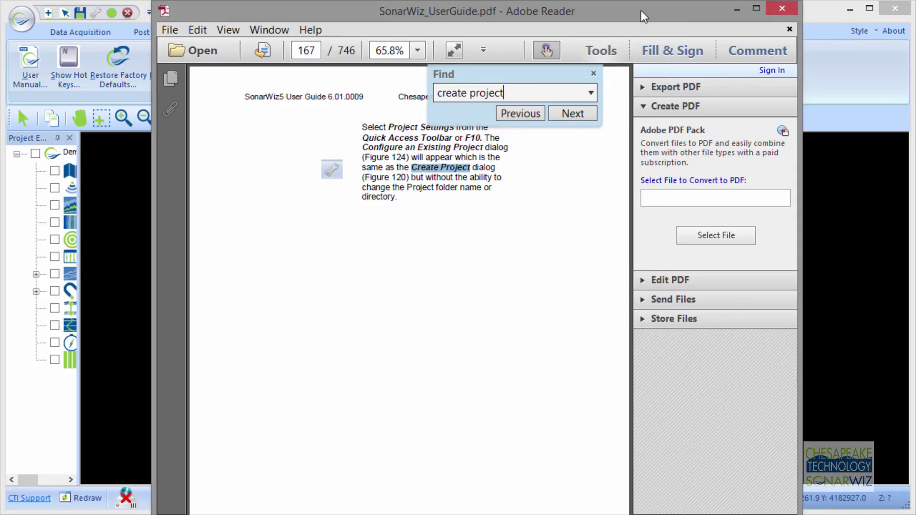
pyautogui.click(738, 9)
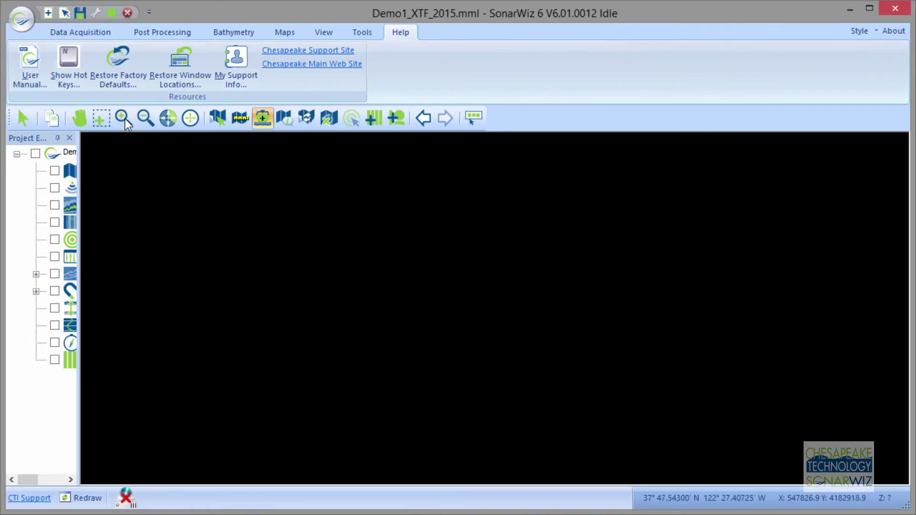
pyautogui.click(99, 12)
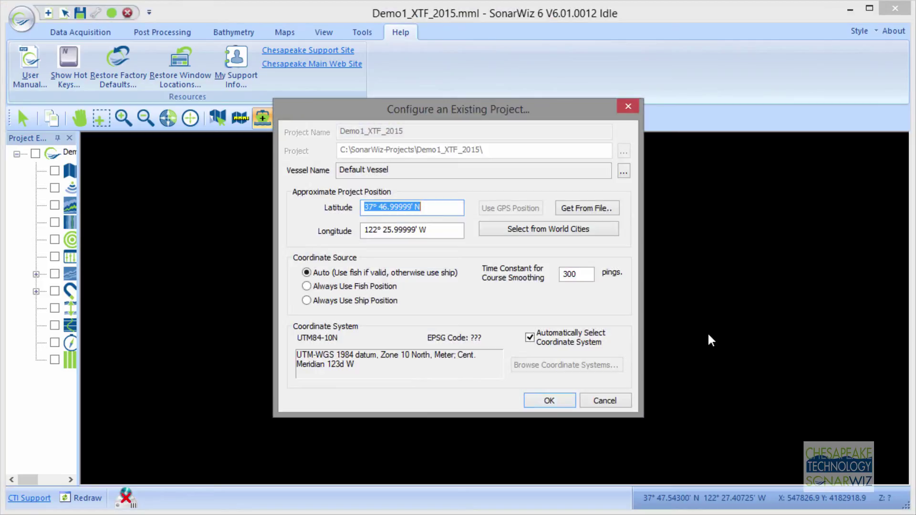
pyautogui.click(311, 285)
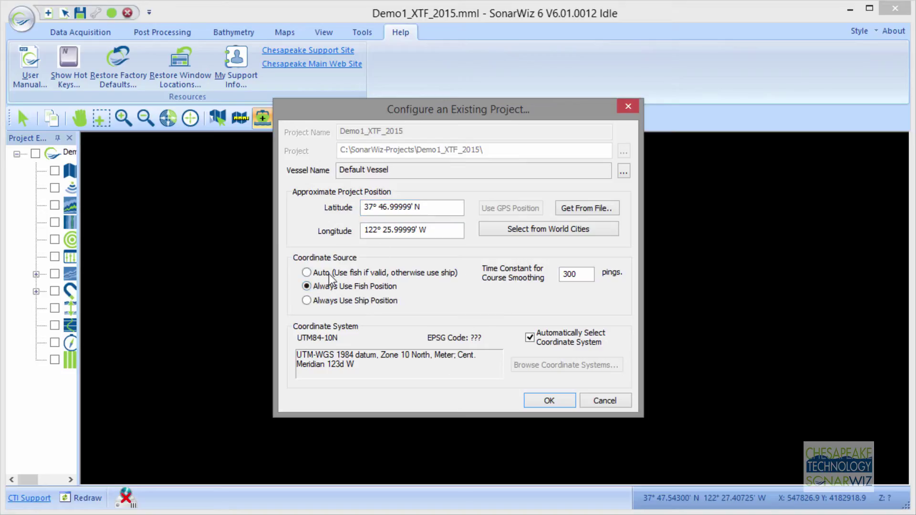
pyautogui.click(309, 274)
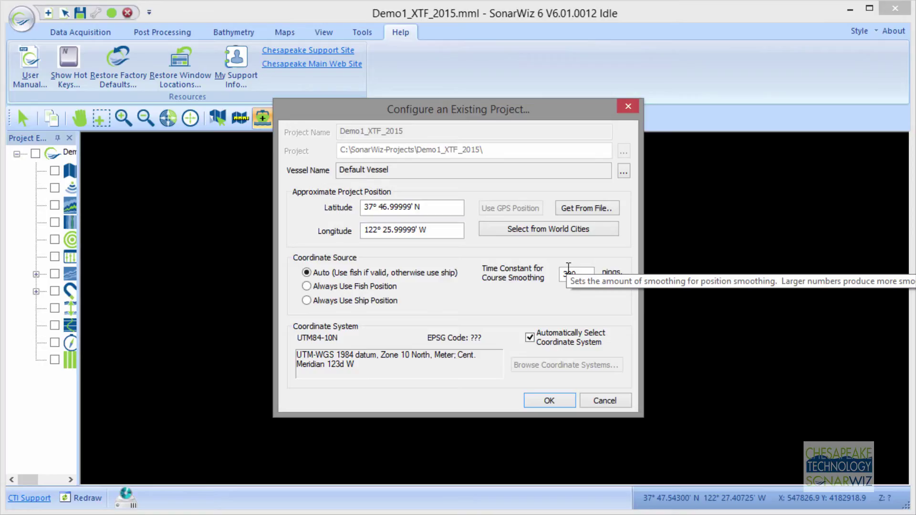
pyautogui.click(551, 399)
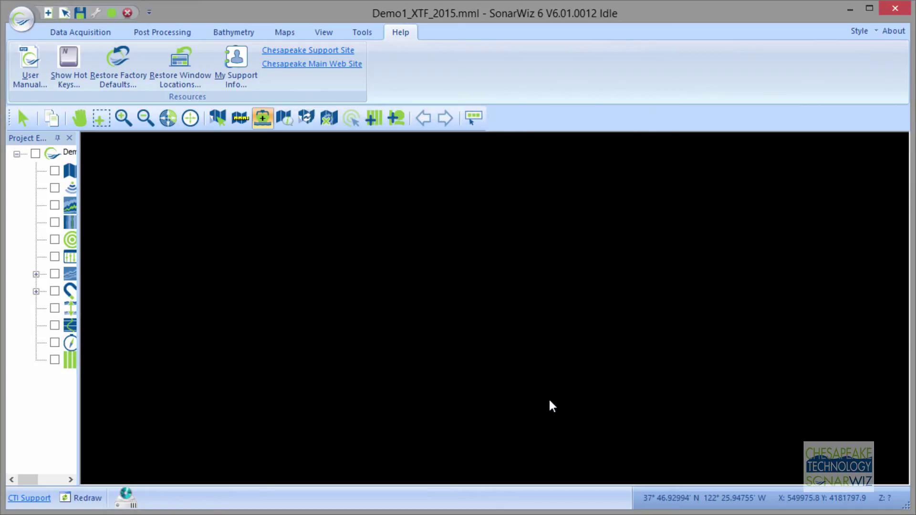
# Bring the user guide back to the front, close the search and return to page 1.
pyautogui.click(850, 9)
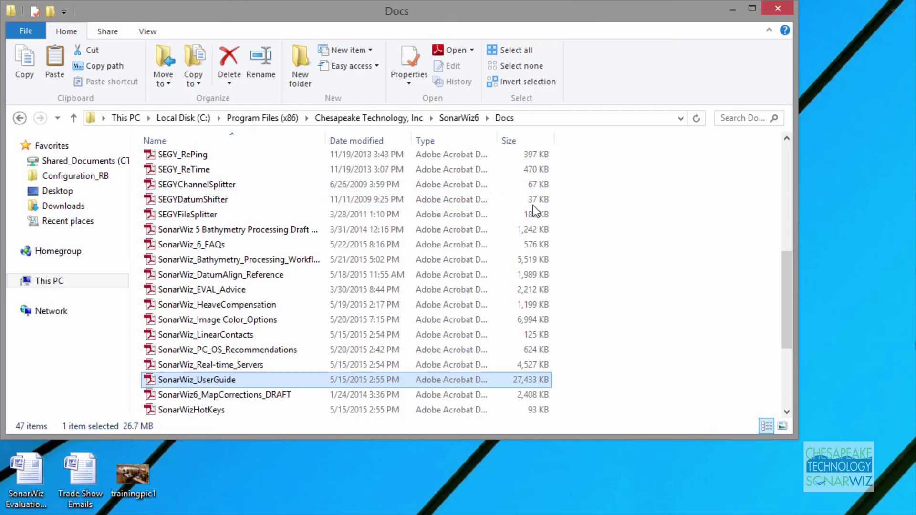
pyautogui.hotkey('alt', 'Tab')
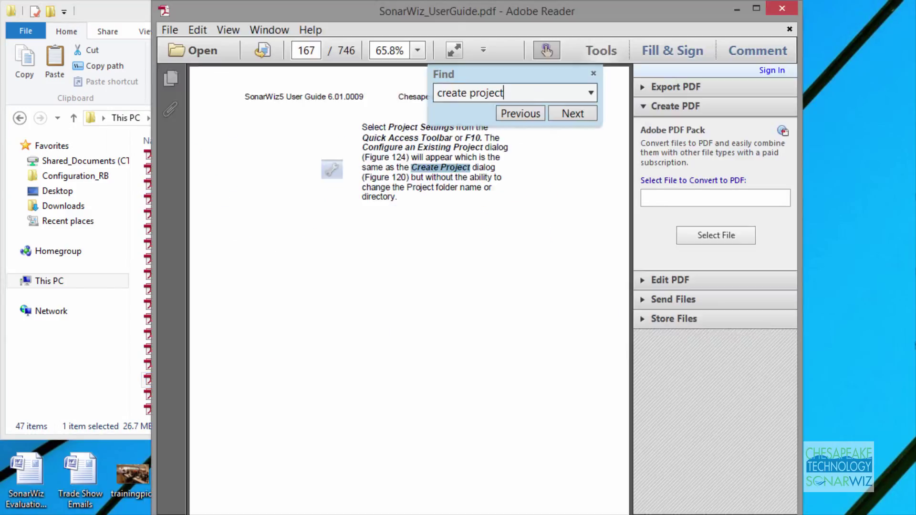
pyautogui.click(593, 73)
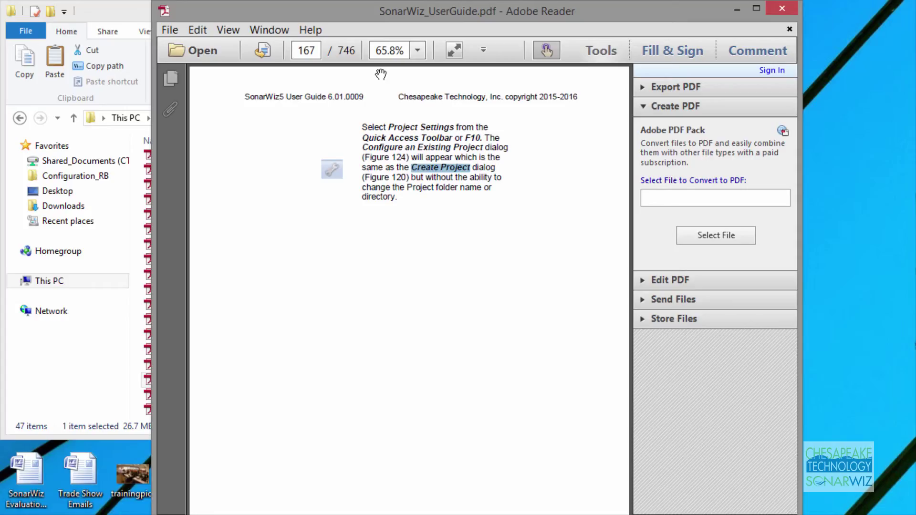
pyautogui.click(318, 50)
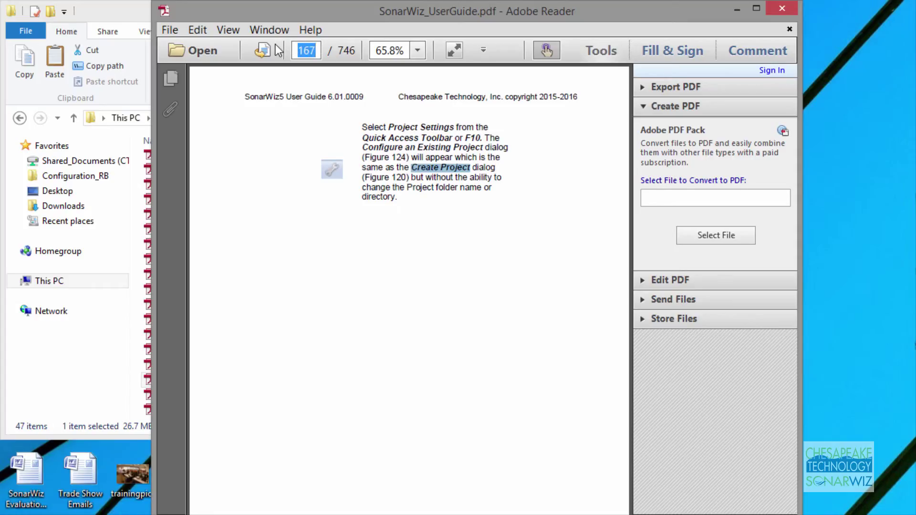
pyautogui.write('1')
pyautogui.press('Return')
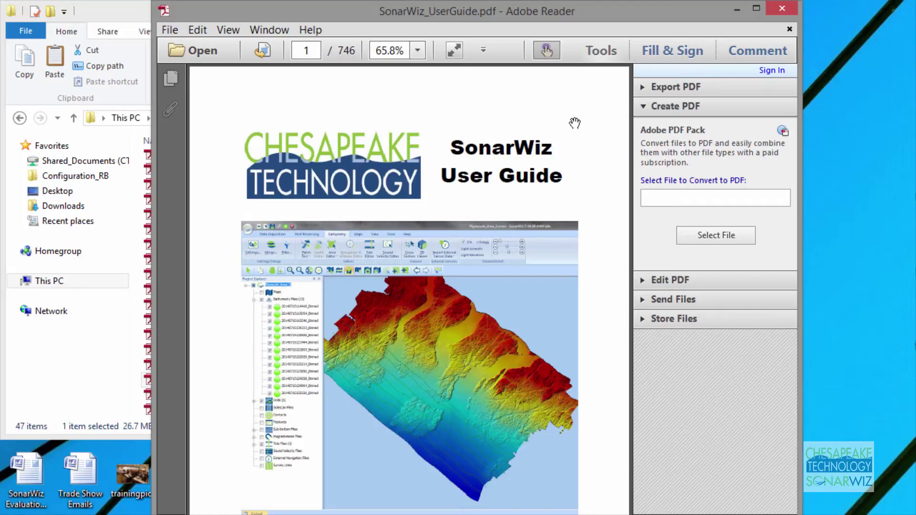
# Search for 'work flow' and open section 1.6.2 Post Processing Work-flow on page 30.
pyautogui.hotkey('ctrl', 'f')
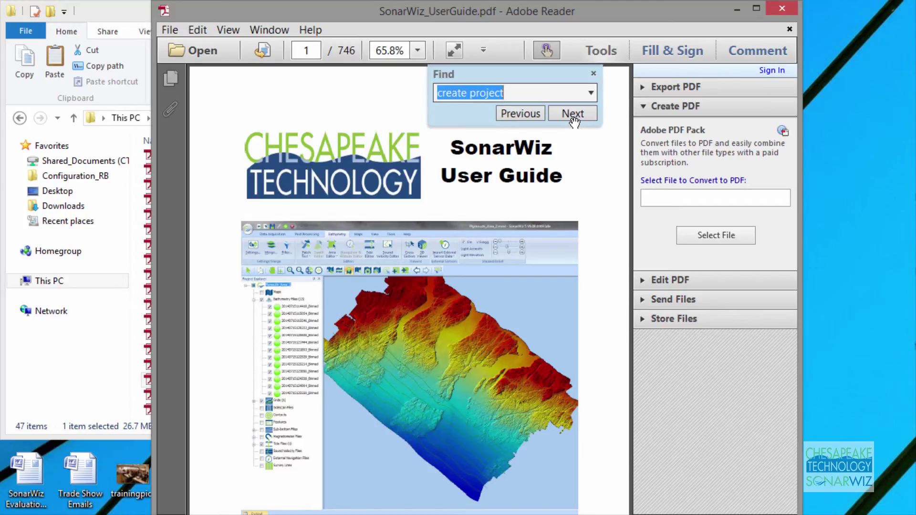
pyautogui.write('work ')
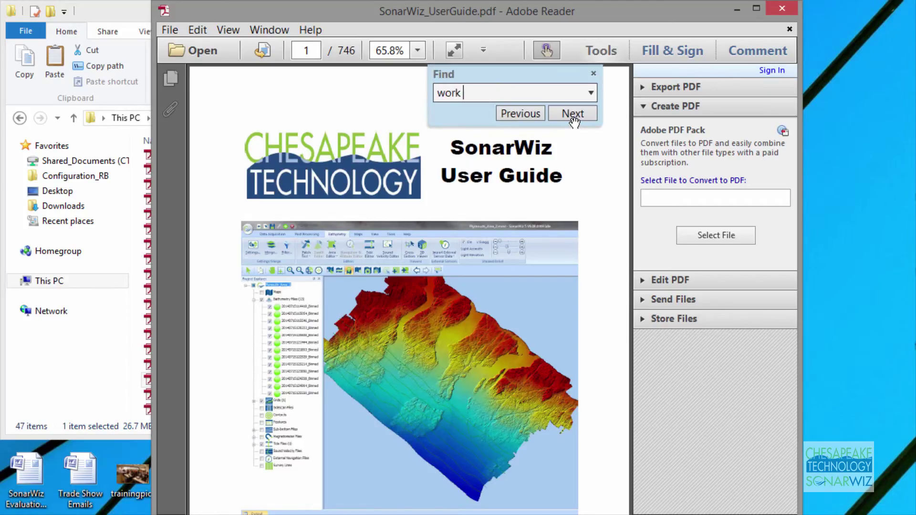
pyautogui.write('flow')
pyautogui.click(573, 114)
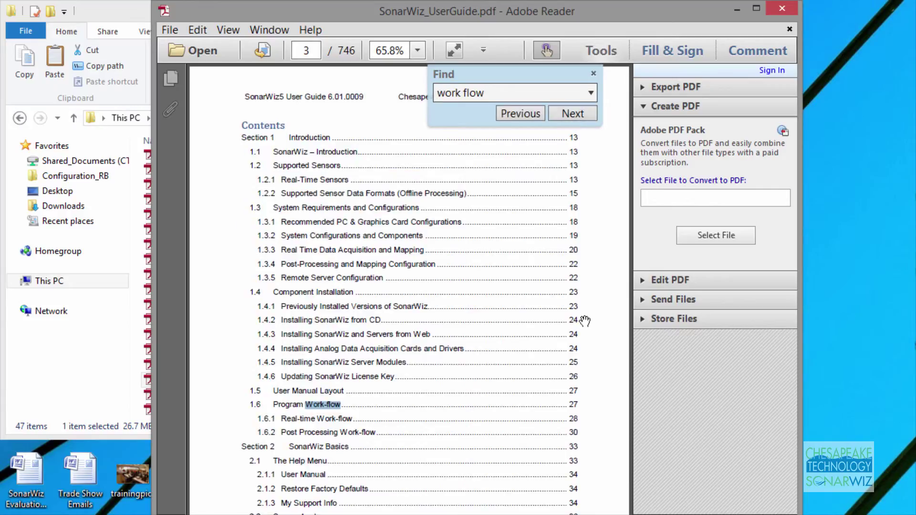
pyautogui.click(311, 433)
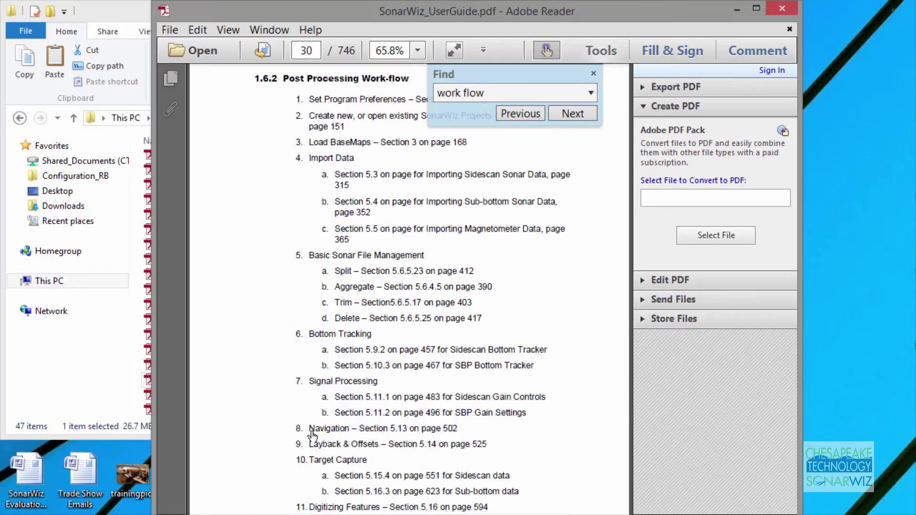
# Close the Find panel in the user guide.
pyautogui.click(594, 73)
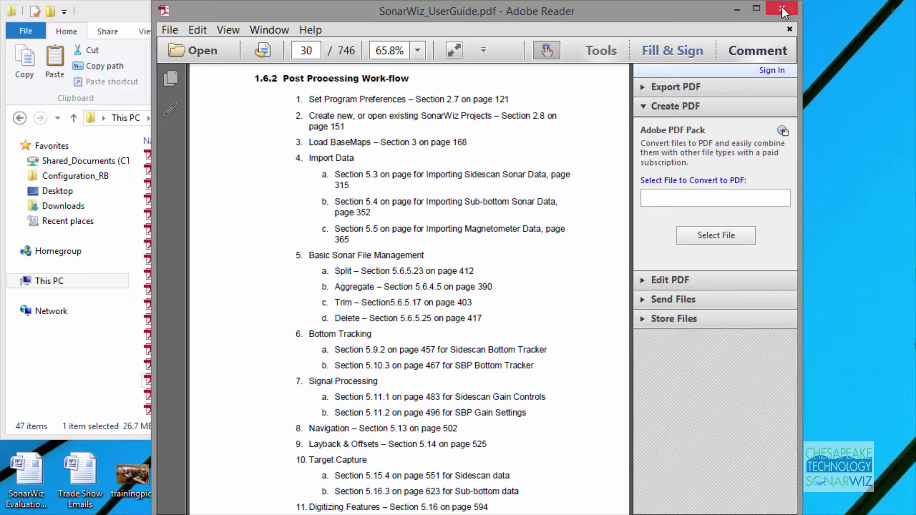
# Close the guide and Docs window, change project latitude degrees from 37 to 38, then verify.
pyautogui.click(783, 7)
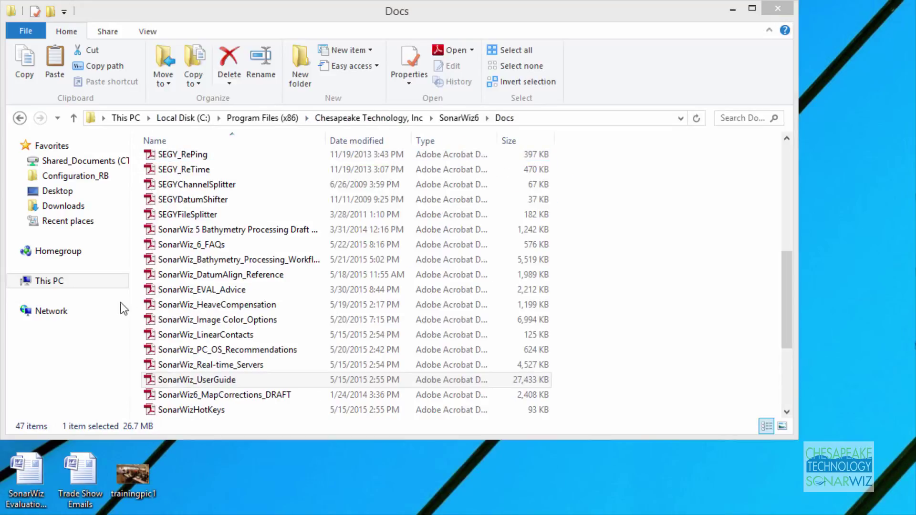
pyautogui.click(778, 8)
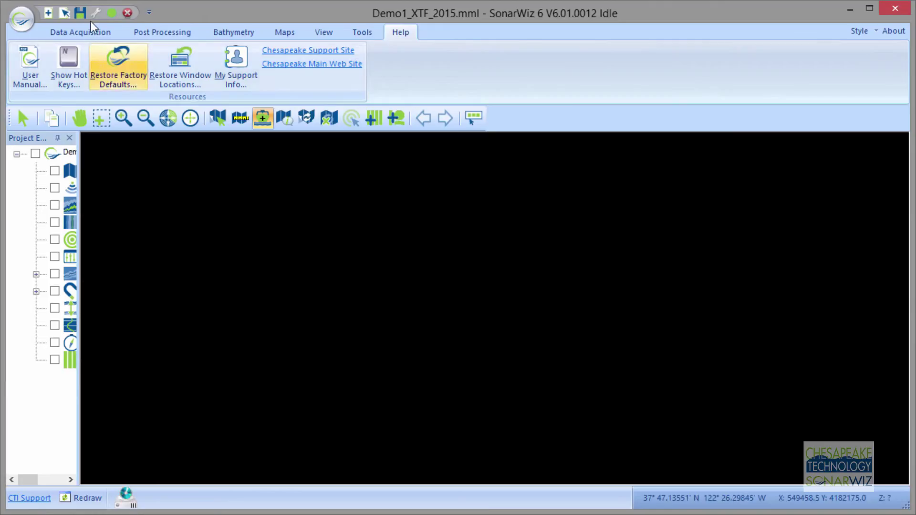
pyautogui.click(94, 13)
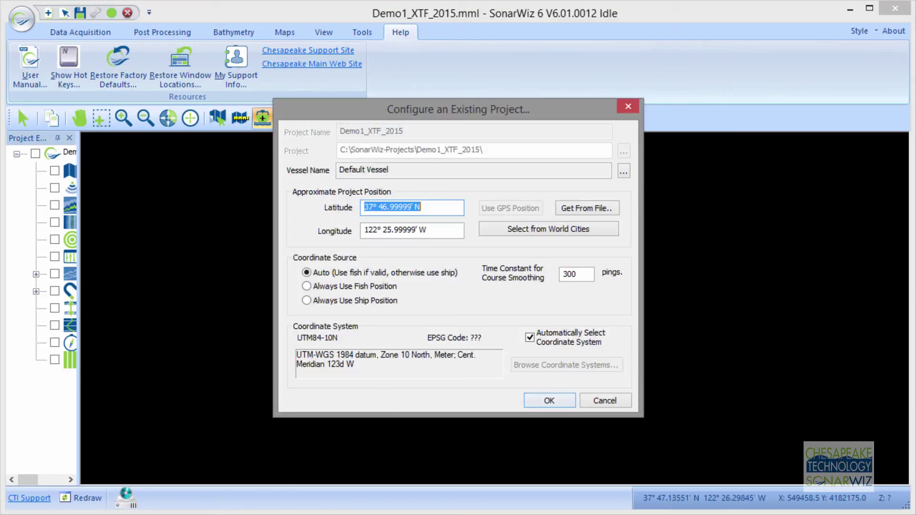
pyautogui.click(371, 208)
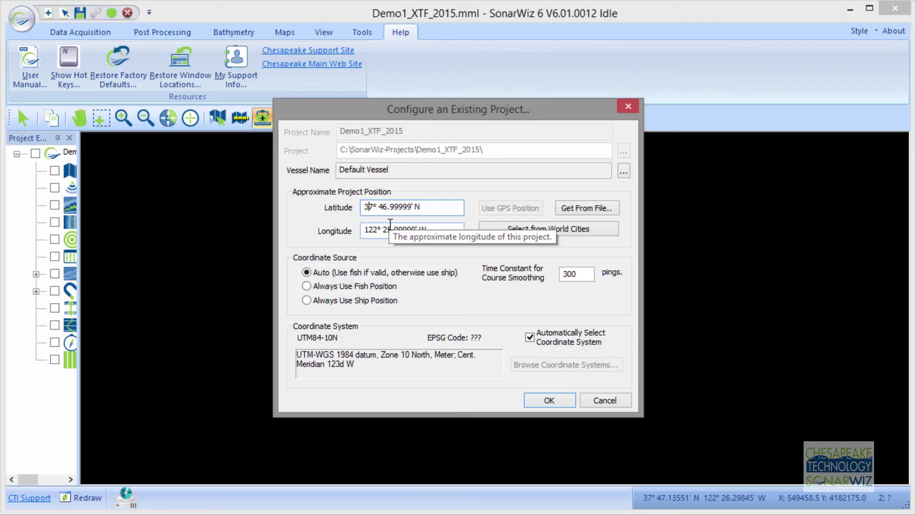
pyautogui.press('Right')
pyautogui.press('BackSpace')
pyautogui.write('8')
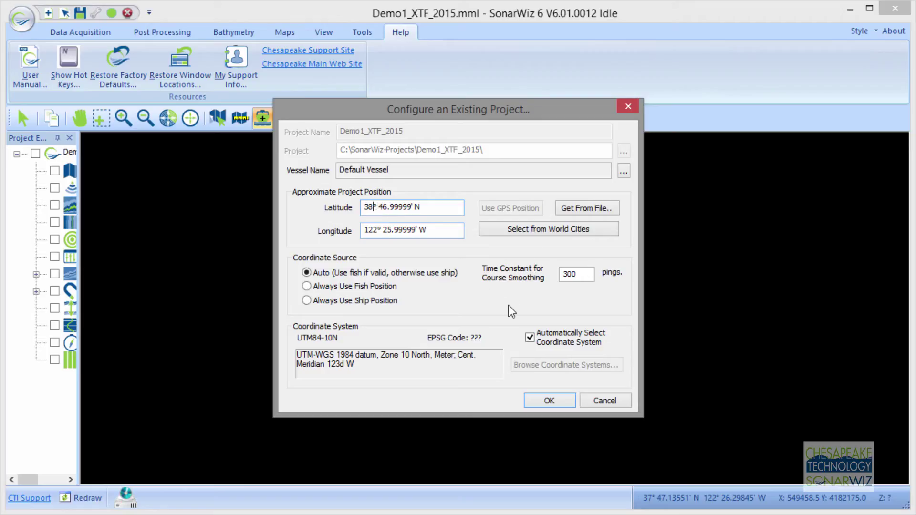
pyautogui.click(558, 400)
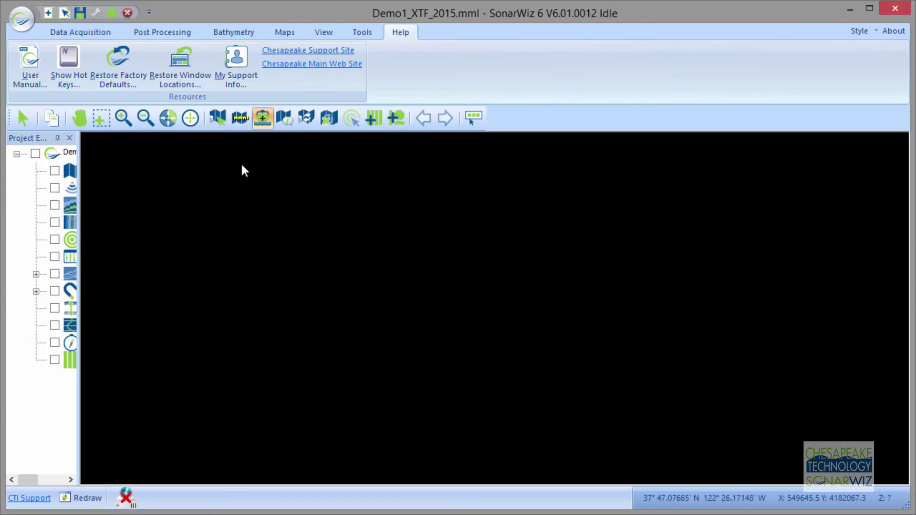
pyautogui.click(100, 13)
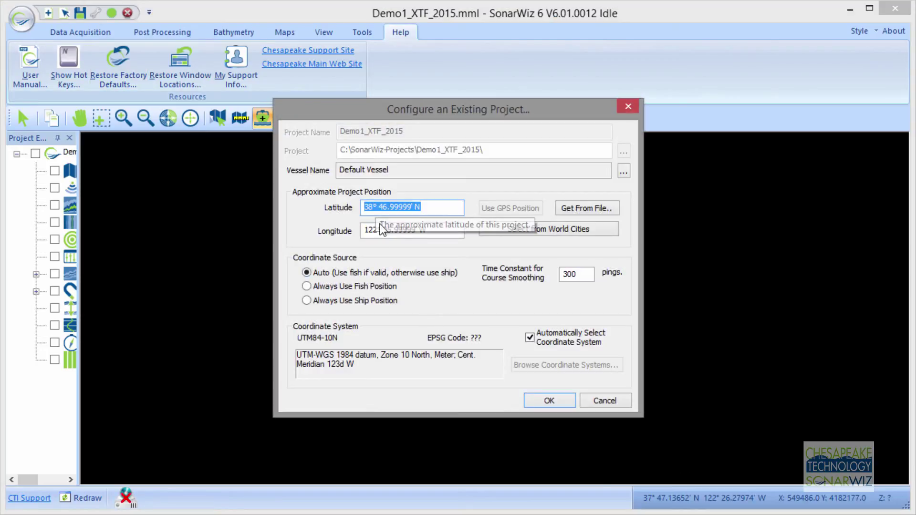
pyautogui.click(603, 399)
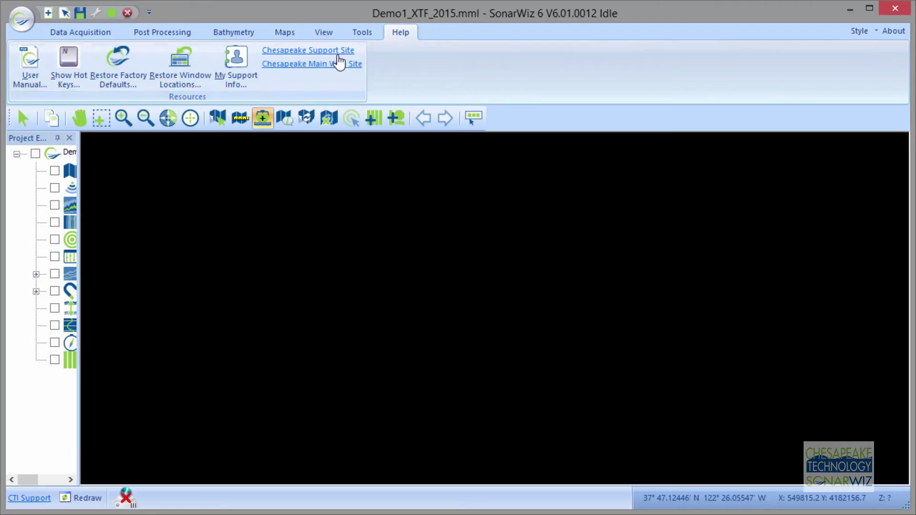
# Show My Support Info with dongle, user, version V6.01.0012 and EMA expiry details.
pyautogui.click(236, 64)
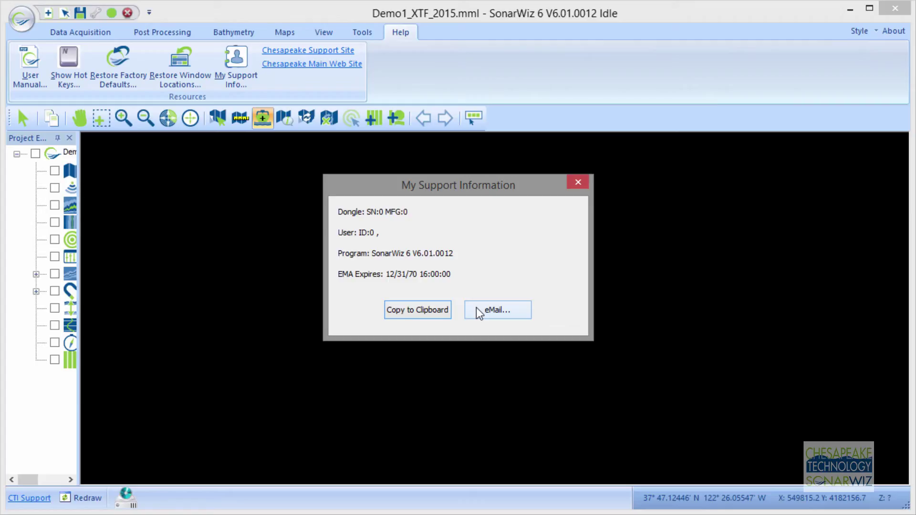
# Generate an Outlook support e-mail carrying the project's log and .mml attachments.
pyautogui.click(505, 315)
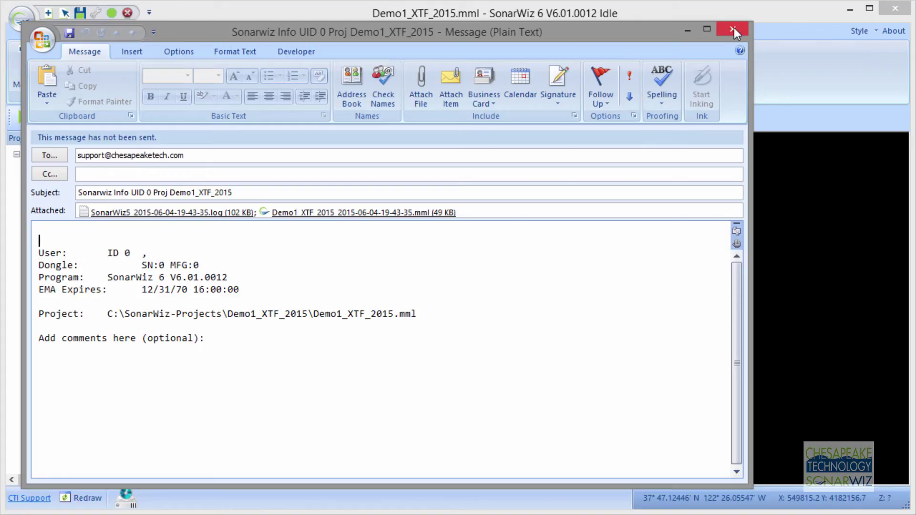
# Discard the support e-mail, close My Support Information, minimise SonarWiz and switch to Firefox.
pyautogui.click(735, 28)
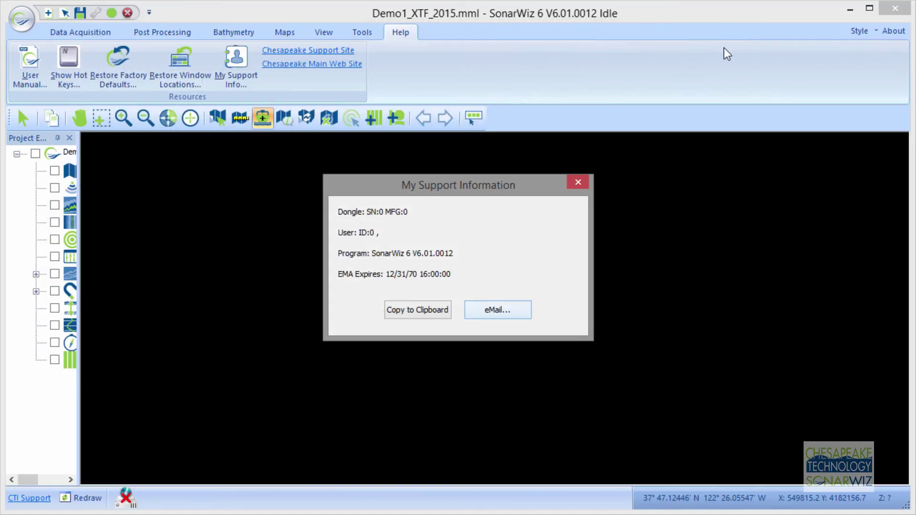
pyautogui.click(577, 182)
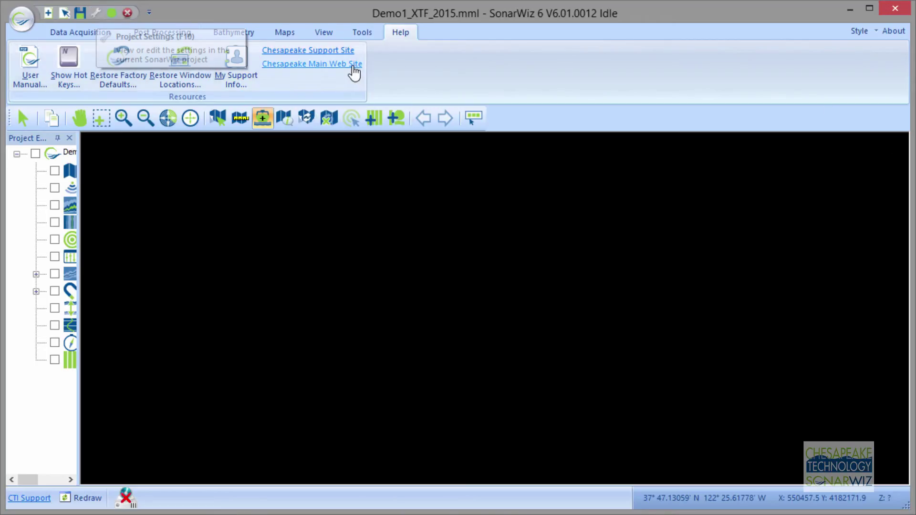
pyautogui.click(853, 11)
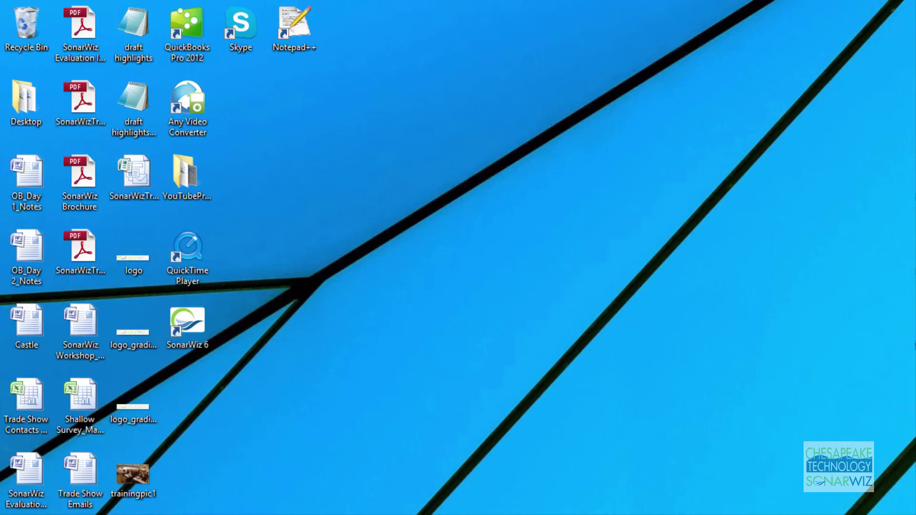
pyautogui.hotkey('alt', 'Tab')
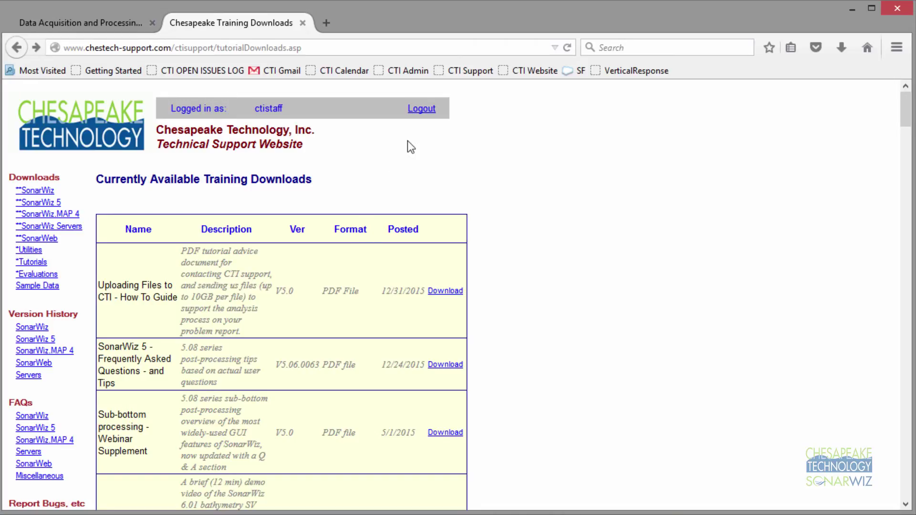
# Log out, sign back in with the staff username and password, and open the Tutorials list.
pyautogui.click(427, 112)
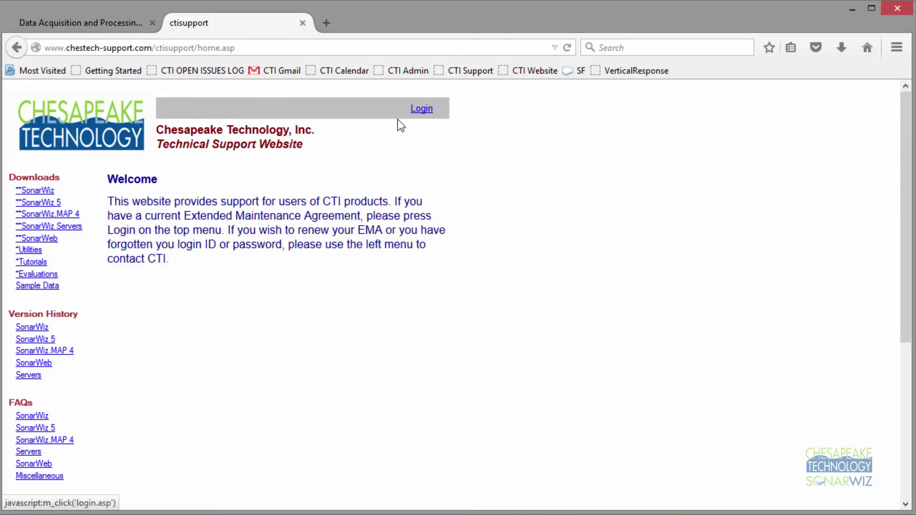
pyautogui.click(424, 111)
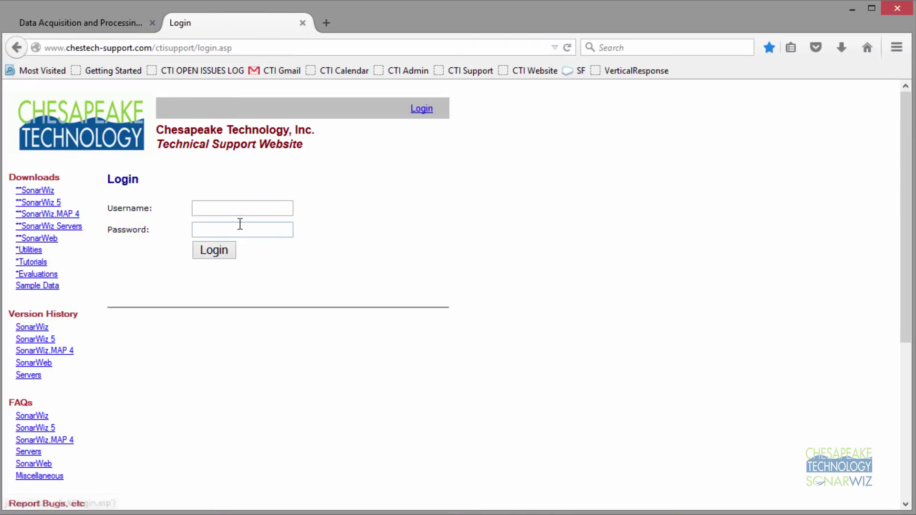
pyautogui.click(223, 208)
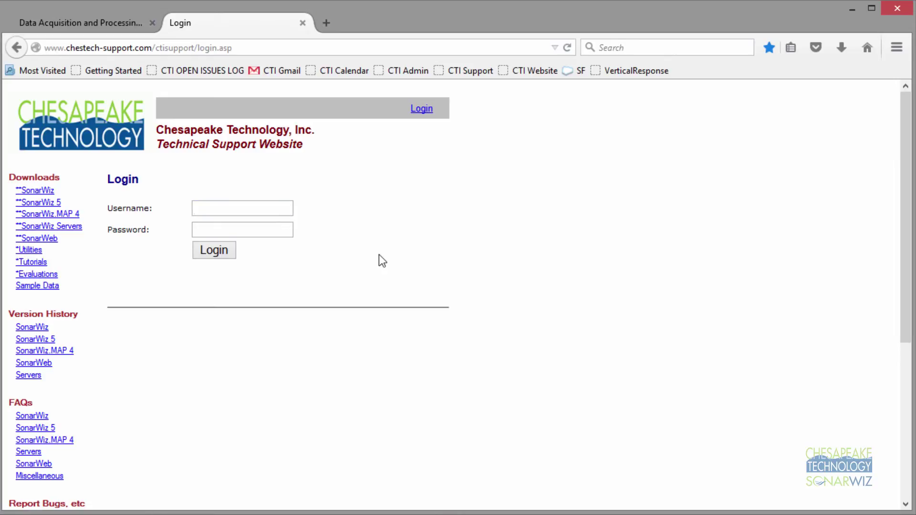
pyautogui.write('ctistaff')
pyautogui.click(205, 229)
pyautogui.write('••••')
pyautogui.write('*')
pyautogui.press('Return')
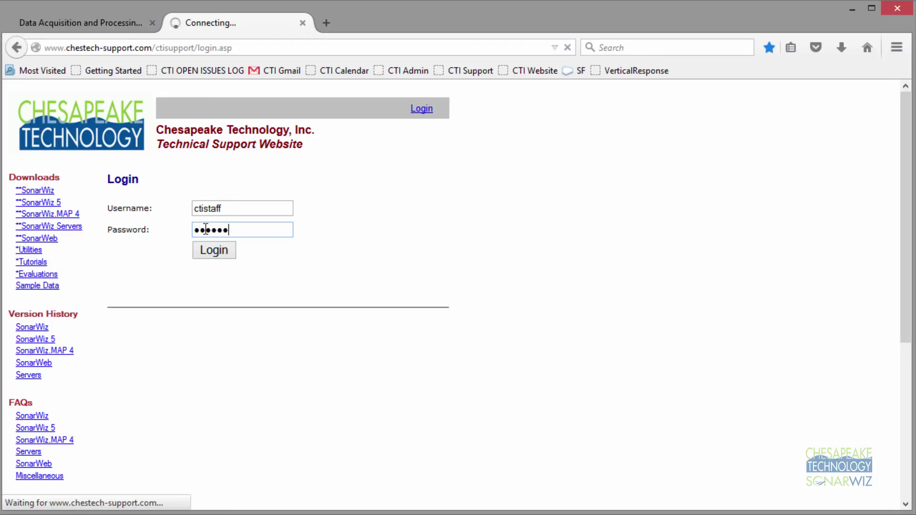
pyautogui.click(216, 254)
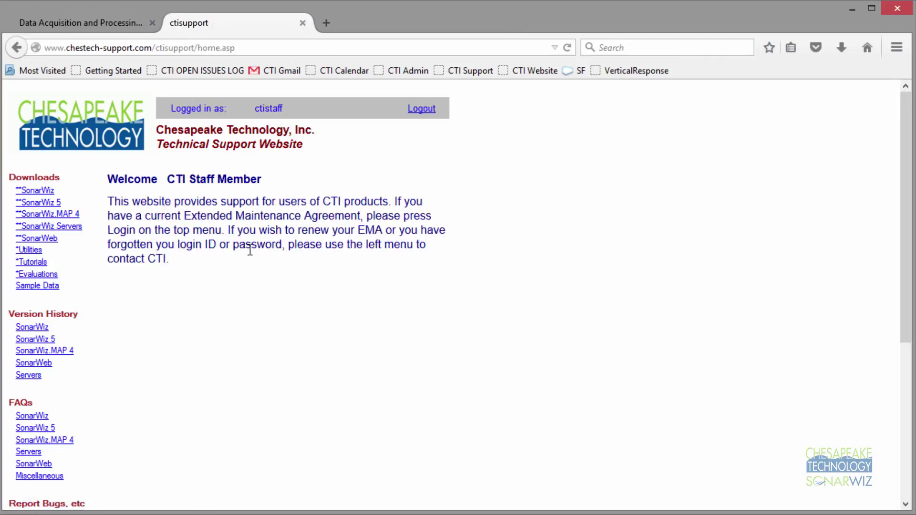
pyautogui.click(33, 264)
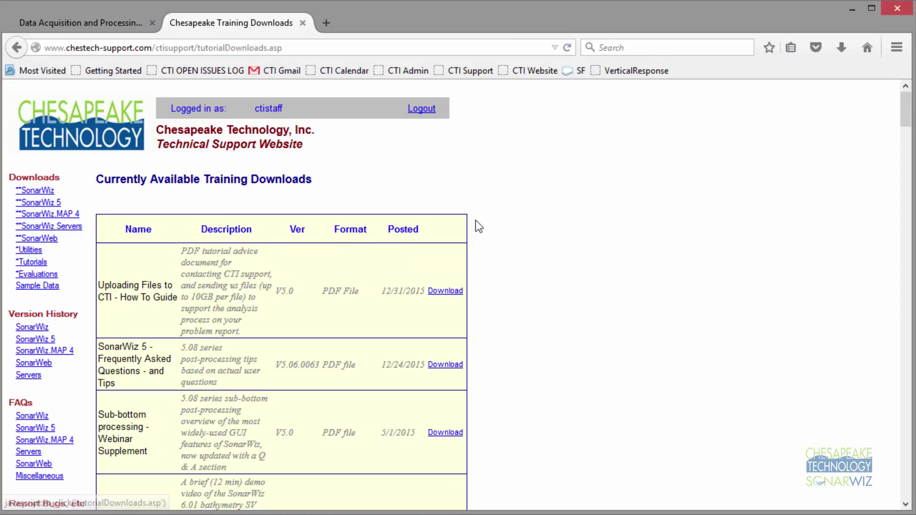
# Open the five-page 'Uploading Files to CTI - How To Guide' PDF from the training downloads.
pyautogui.moveTo(906, 117); pyautogui.dragTo(877, 105)
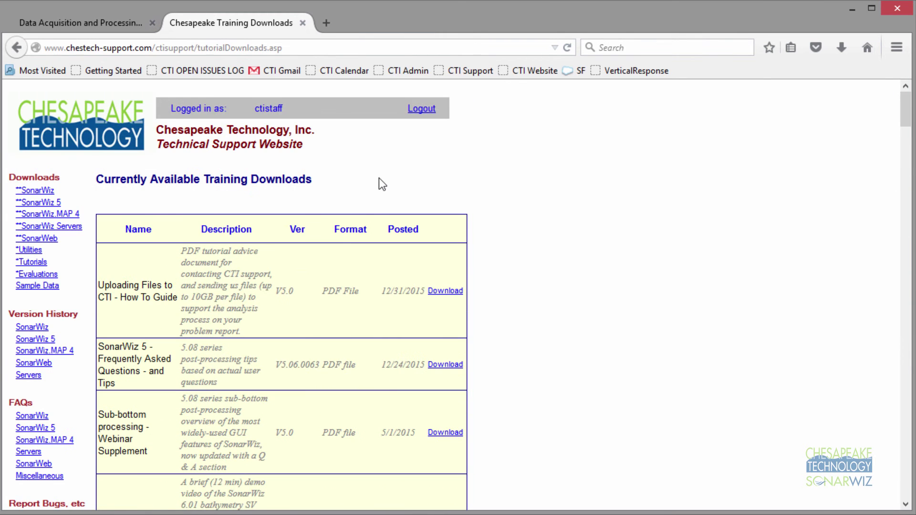
pyautogui.click(447, 291)
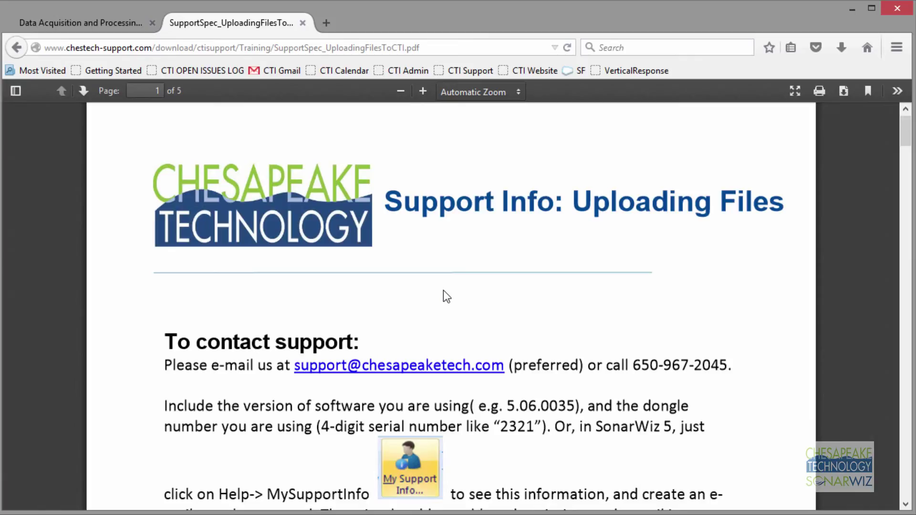
pyautogui.scroll(-2, 437, 289)
pyautogui.scroll(-8, 433, 292)
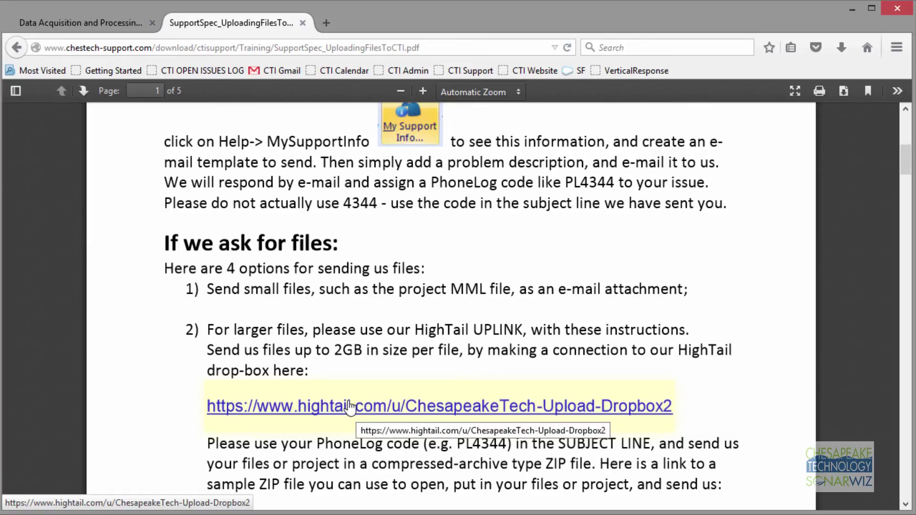
pyautogui.scroll(-3, 357, 414)
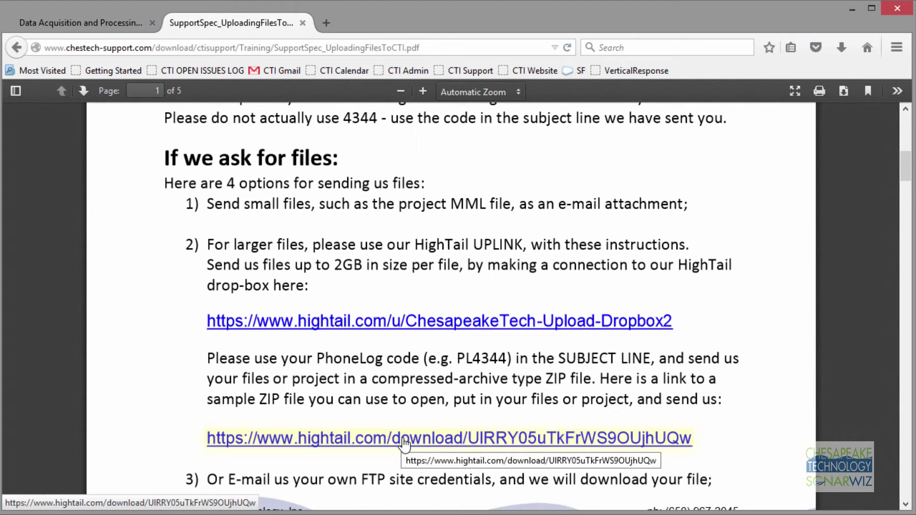
pyautogui.scroll(-4, 398, 445)
pyautogui.scroll(5, 399, 446)
pyautogui.scroll(10, 404, 447)
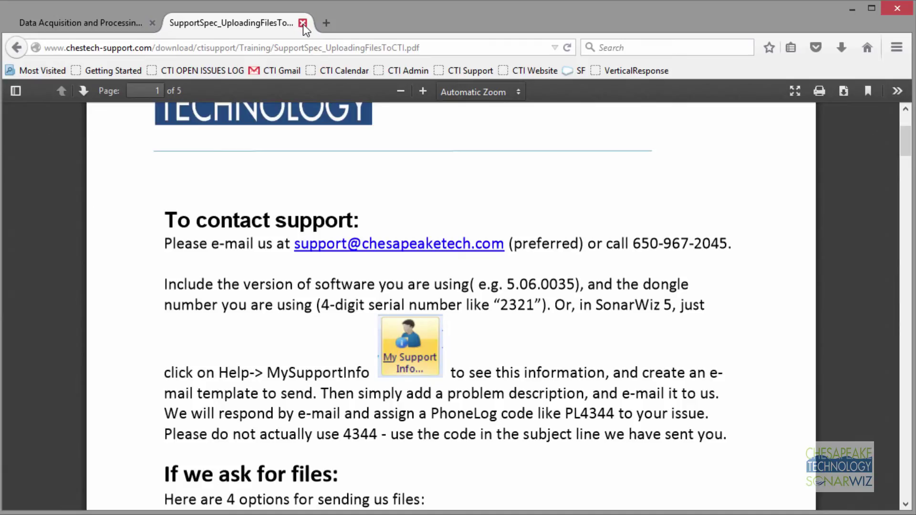
# Close the upload-instructions PDF tab and Firefox, returning to C:\SonarWiz-Projects with 28 items.
pyautogui.click(302, 23)
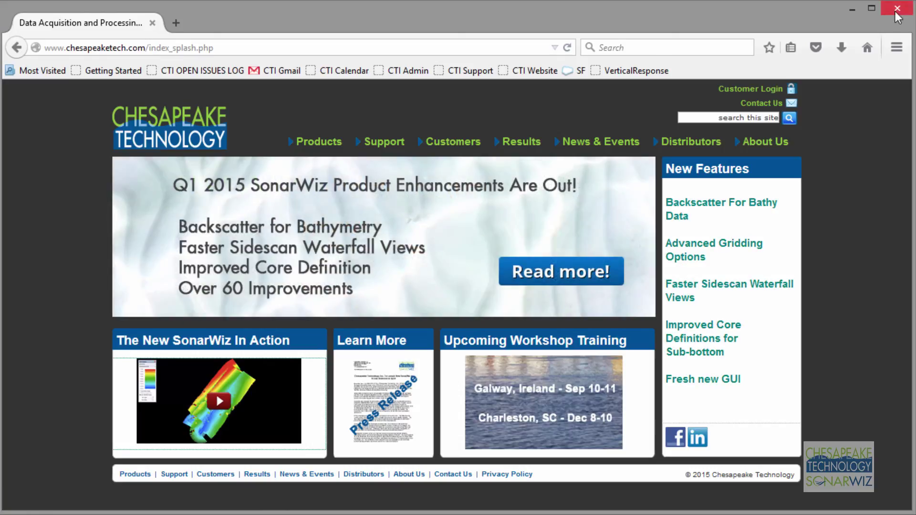
pyautogui.click(896, 10)
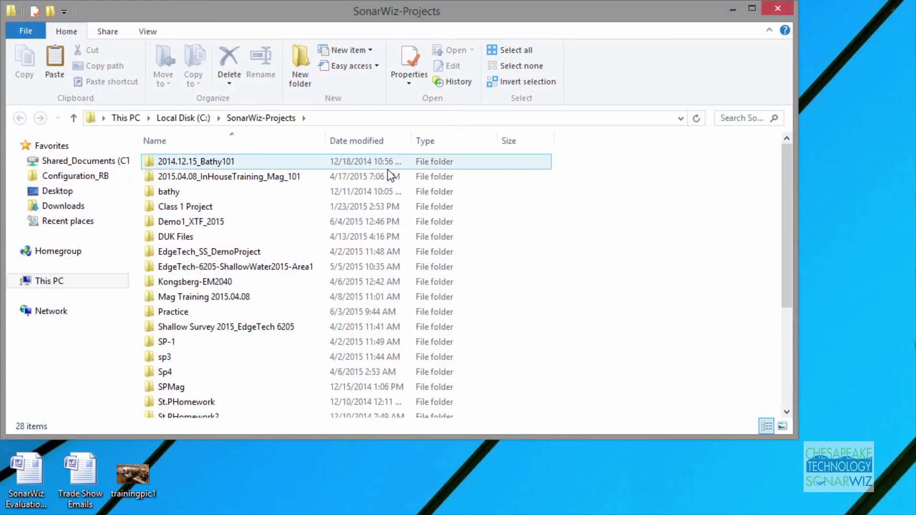
# Close SonarWiz-Projects, browse the PDF manuals in SonarWiz6\Docs, then close that Docs window.
pyautogui.click(777, 10)
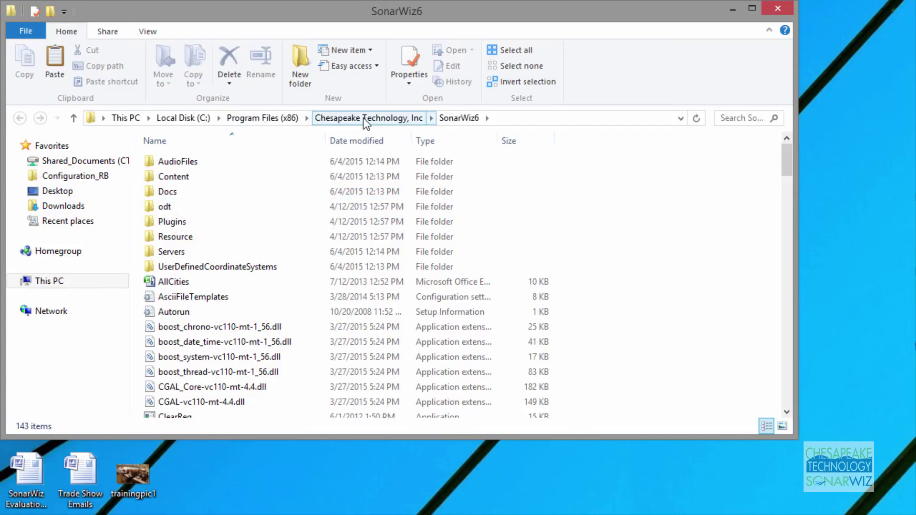
pyautogui.doubleClick(167, 192)
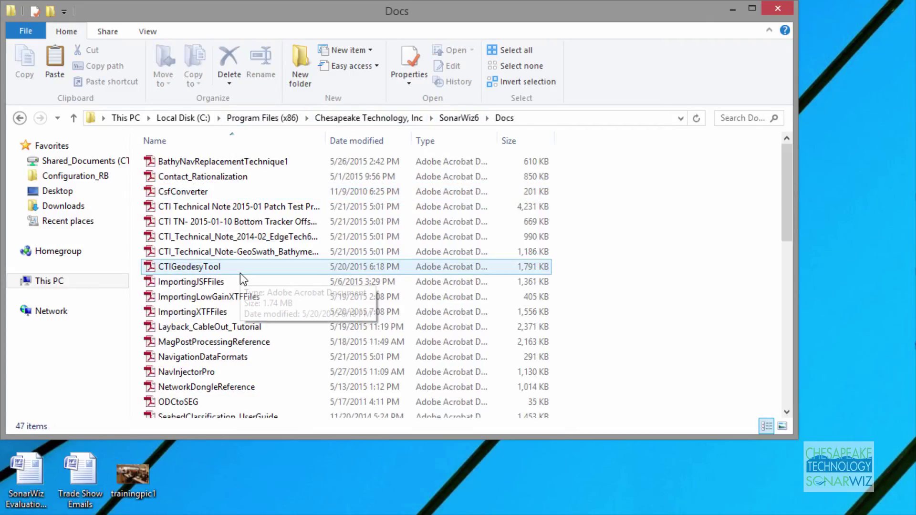
pyautogui.scroll(-3, 238, 273)
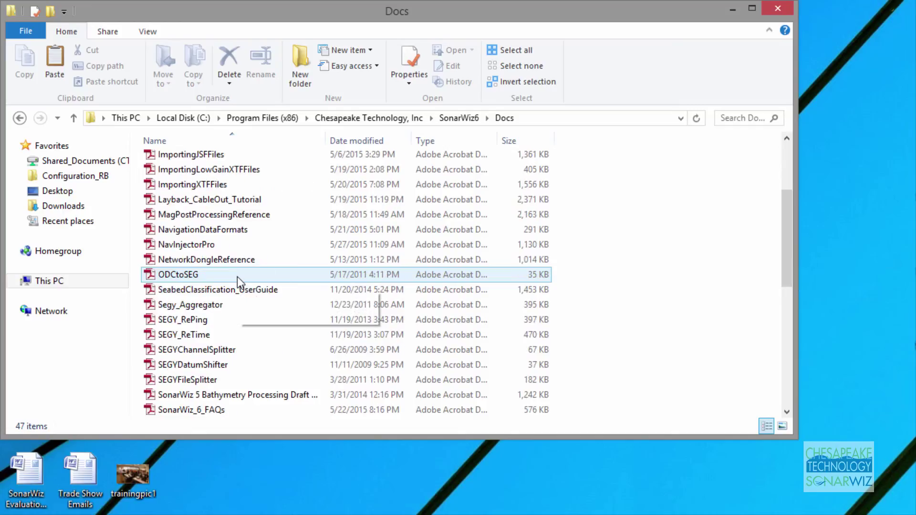
pyautogui.scroll(-1, 237, 277)
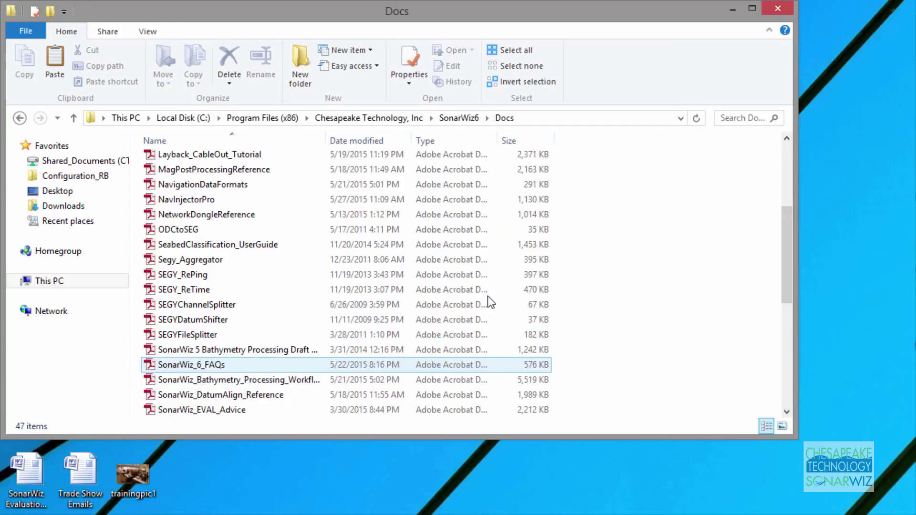
pyautogui.click(782, 8)
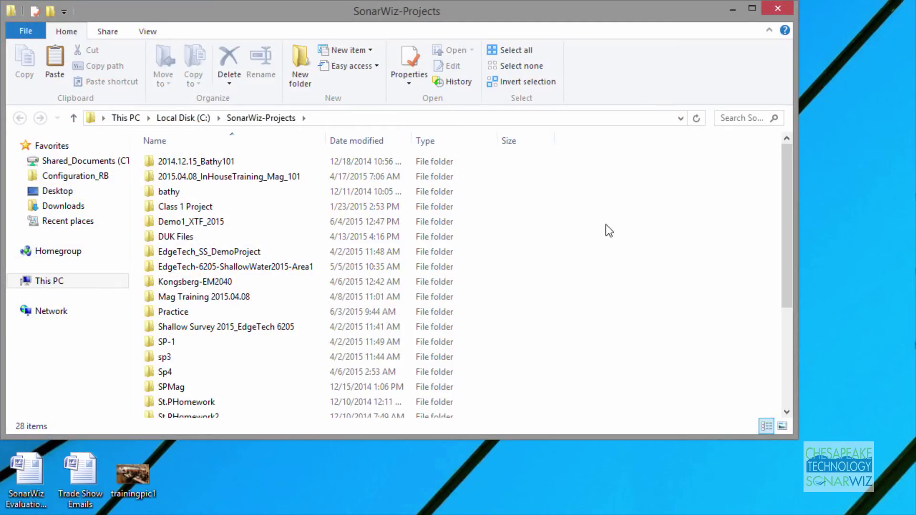
# Restore the SonarWiz-Projects window and open Demo1_XTF_2015, showing its 41 items.
pyautogui.click(439, 236)
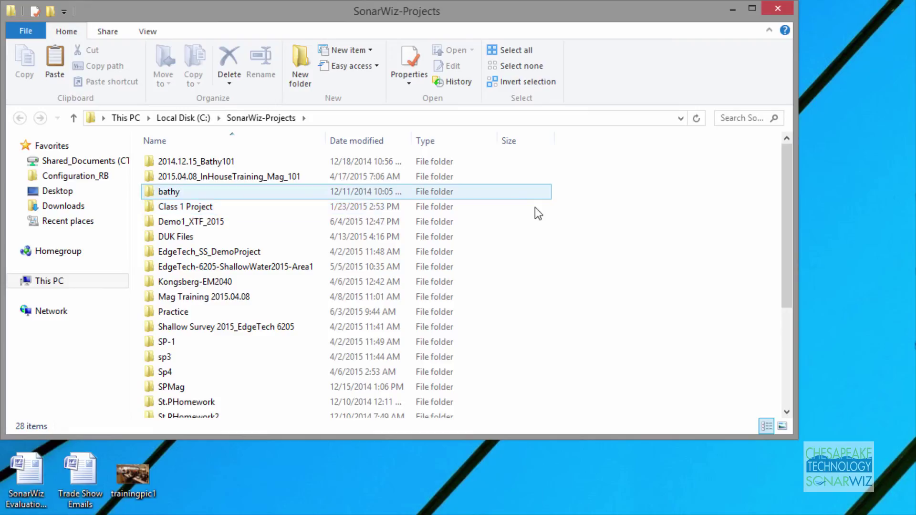
pyautogui.scroll(-1, 524, 239)
pyautogui.scroll(1, 515, 236)
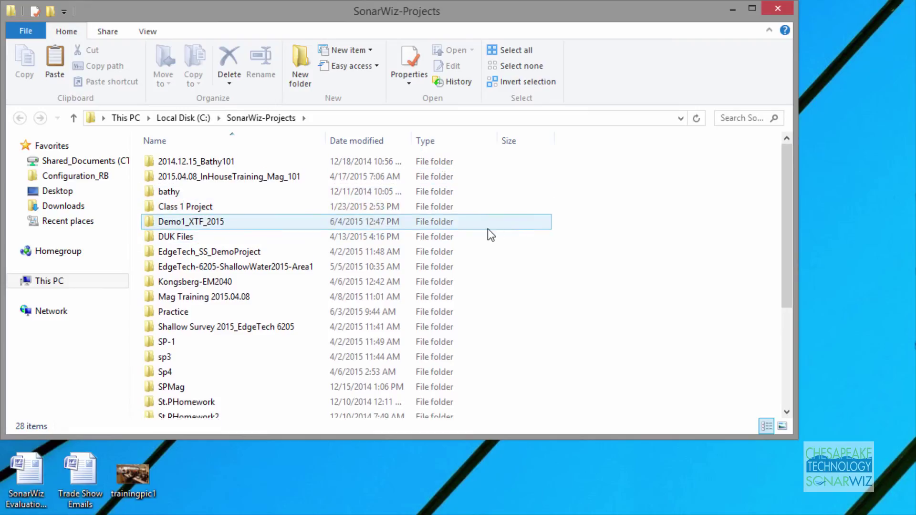
pyautogui.doubleClick(211, 223)
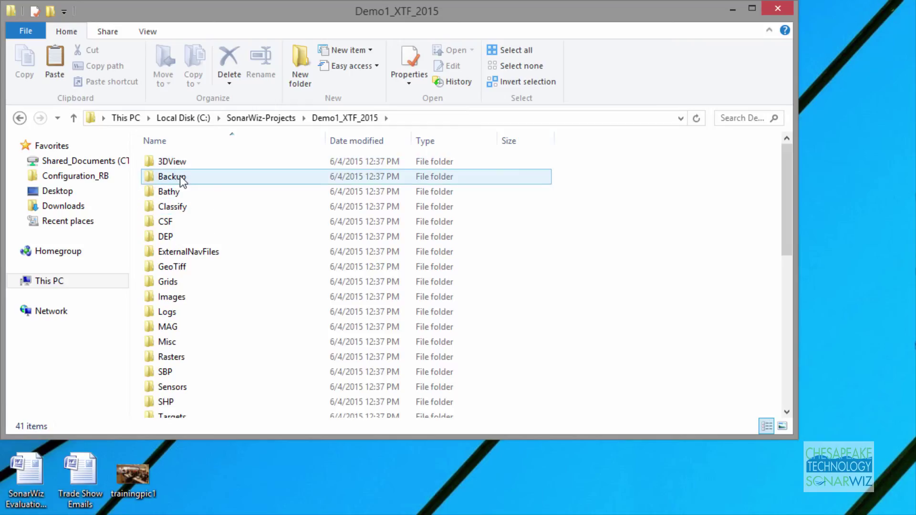
# Open the Backup, Bathy and CSF subfolders in turn, returning to Demo1_XTF_2015 after each.
pyautogui.doubleClick(180, 177)
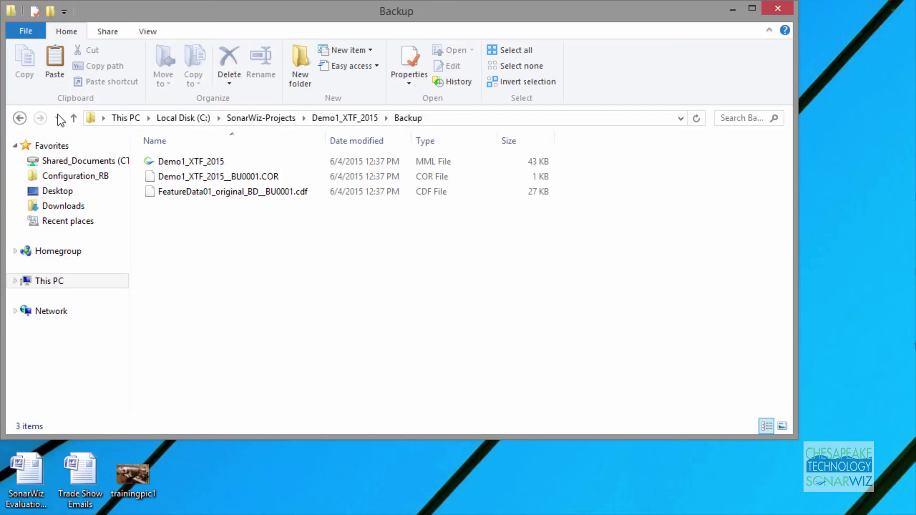
pyautogui.click(73, 118)
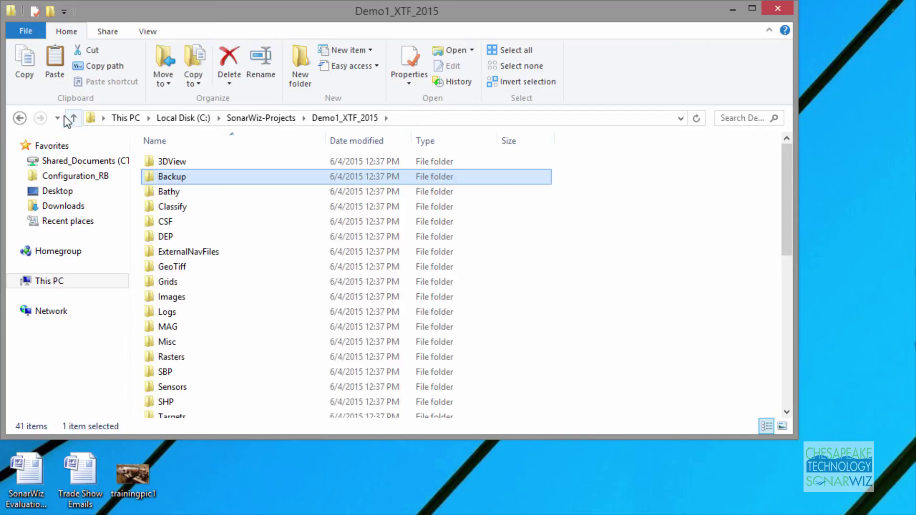
pyautogui.doubleClick(172, 192)
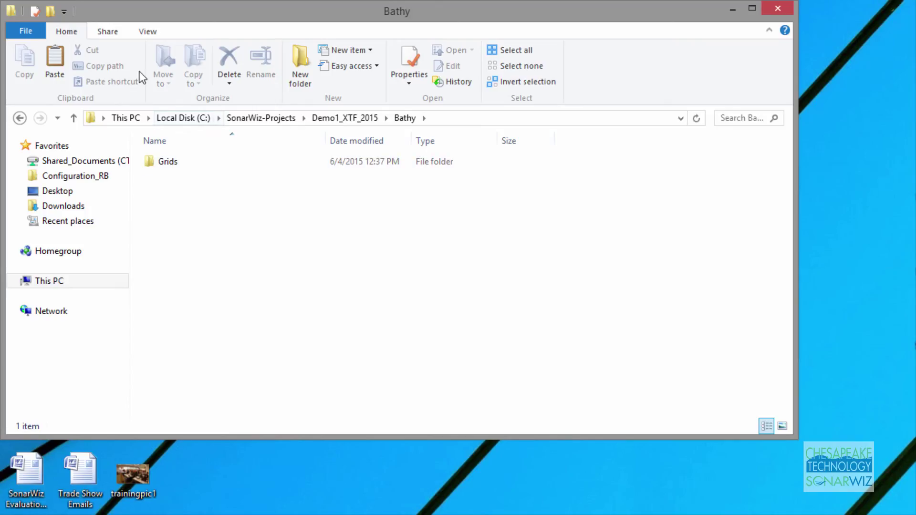
pyautogui.click(74, 118)
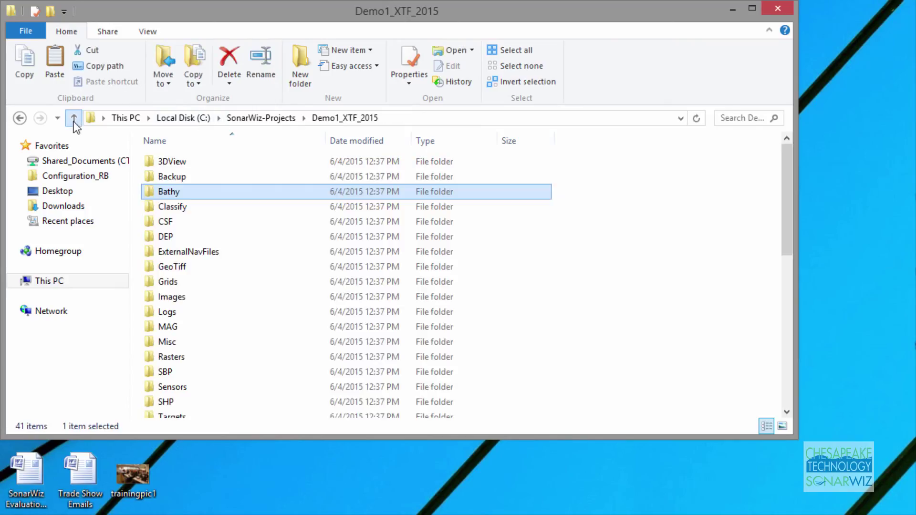
pyautogui.click(175, 206)
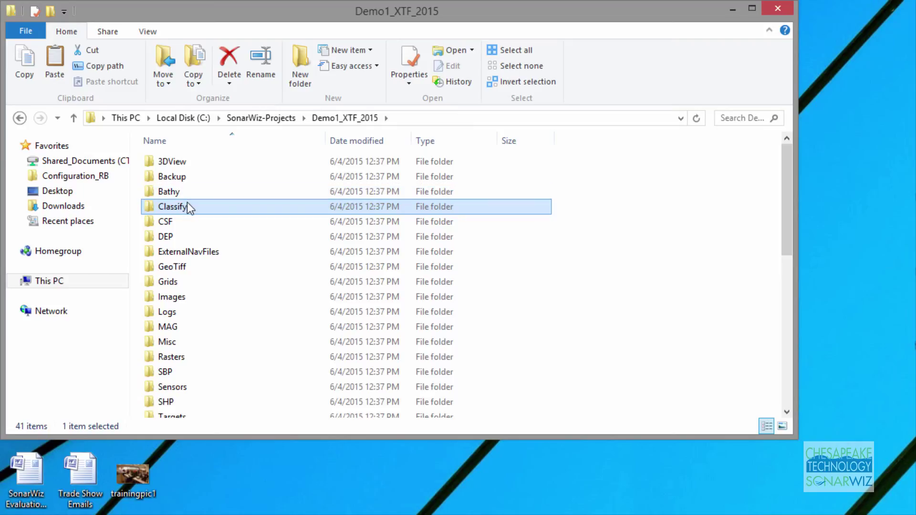
pyautogui.click(168, 221)
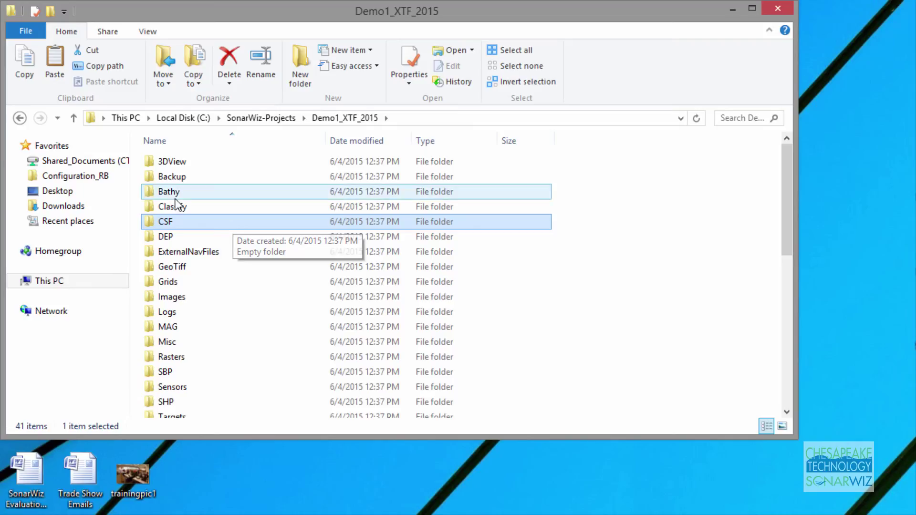
pyautogui.doubleClick(174, 224)
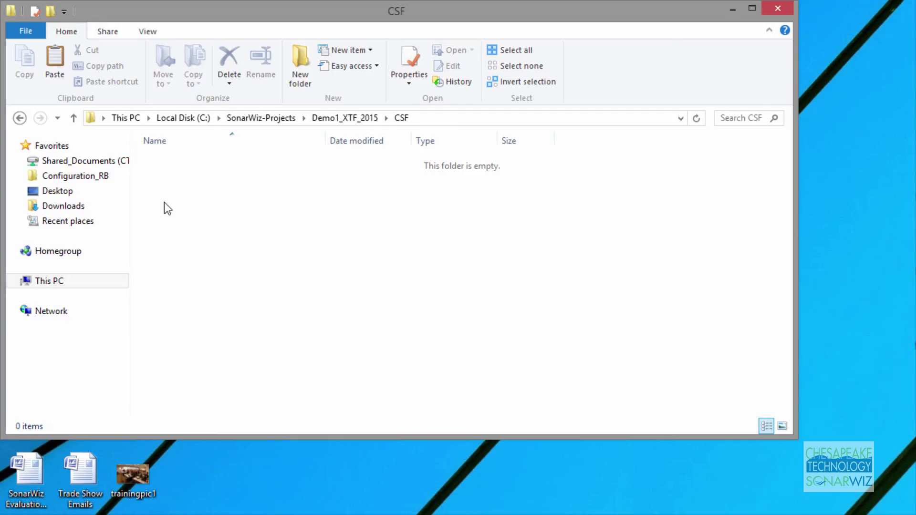
pyautogui.click(74, 118)
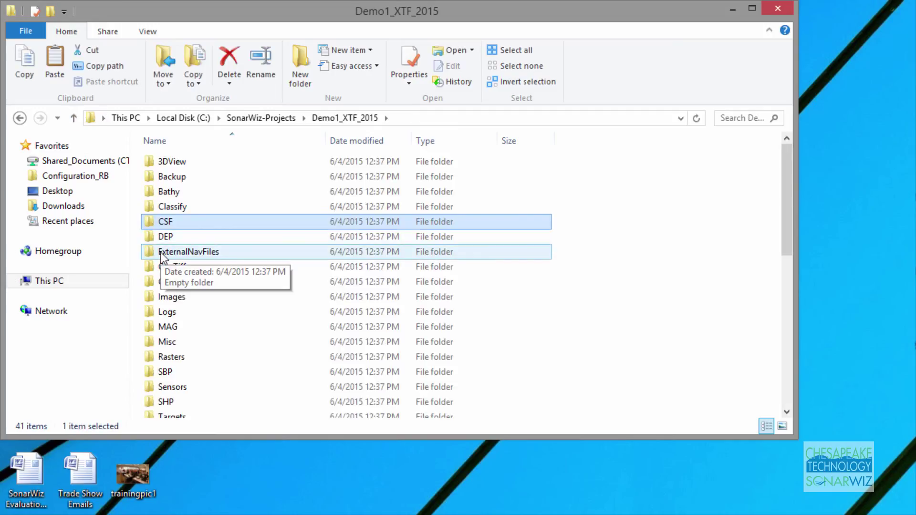
# Check the XTF subfolder, go back up, and scroll to the MML, .COR and Cores files.
pyautogui.scroll(-2, 241, 355)
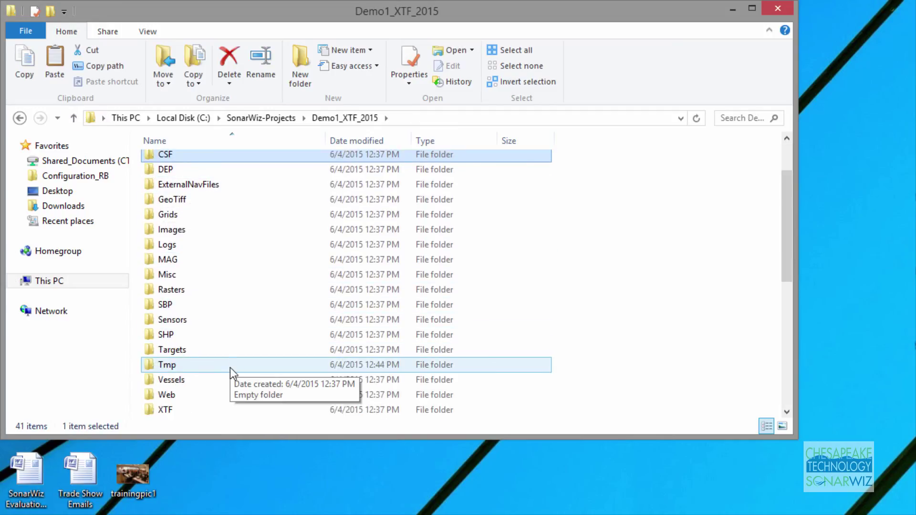
pyautogui.scroll(-1, 228, 370)
pyautogui.click(170, 396)
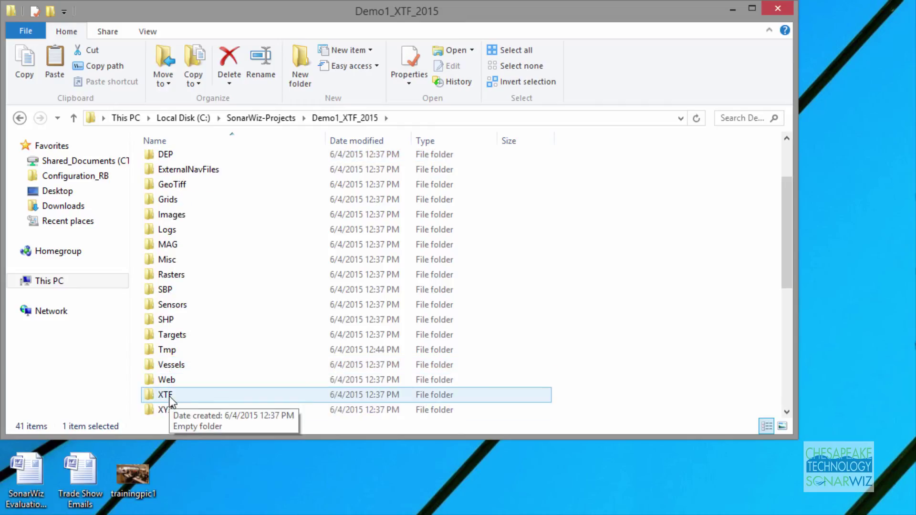
pyautogui.doubleClick(170, 400)
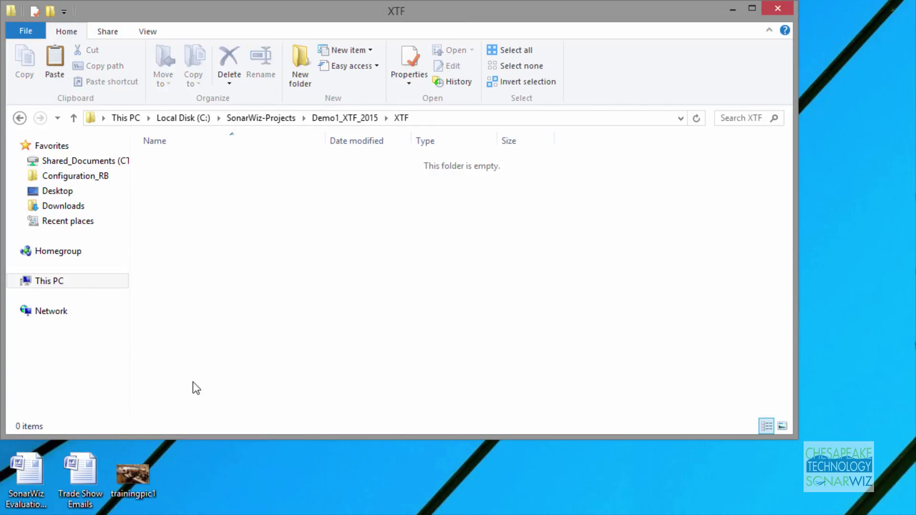
pyautogui.click(74, 118)
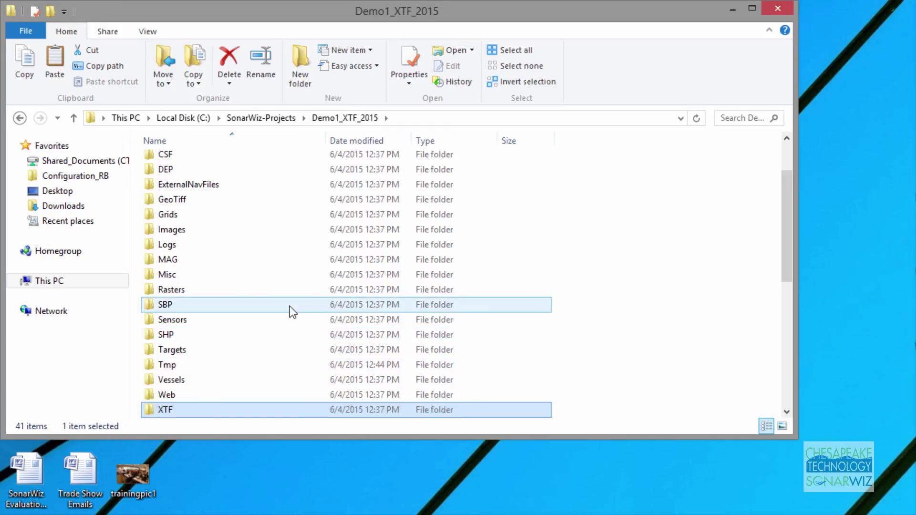
pyautogui.scroll(-2, 281, 310)
pyautogui.scroll(-3, 267, 333)
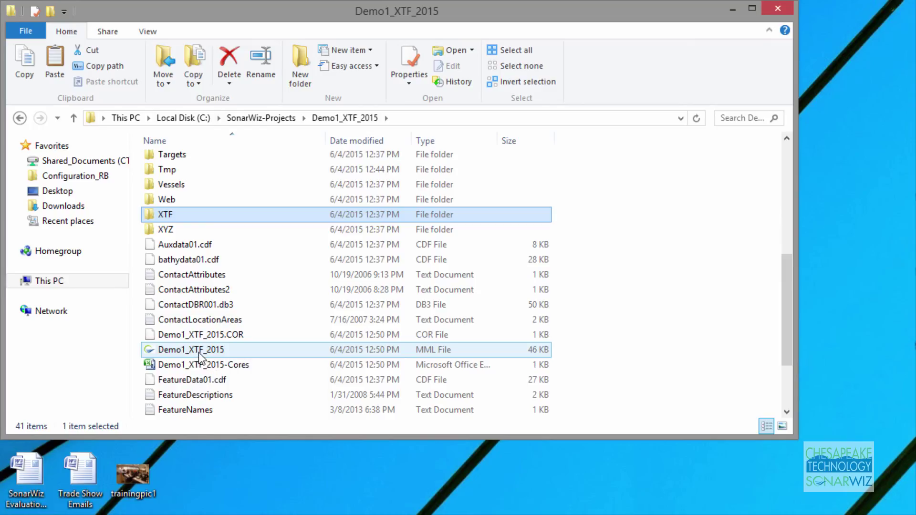
# Open the Demo1_XTF_2015 MML file with Notepad through Open with > More options.
pyautogui.rightClick(199, 353)
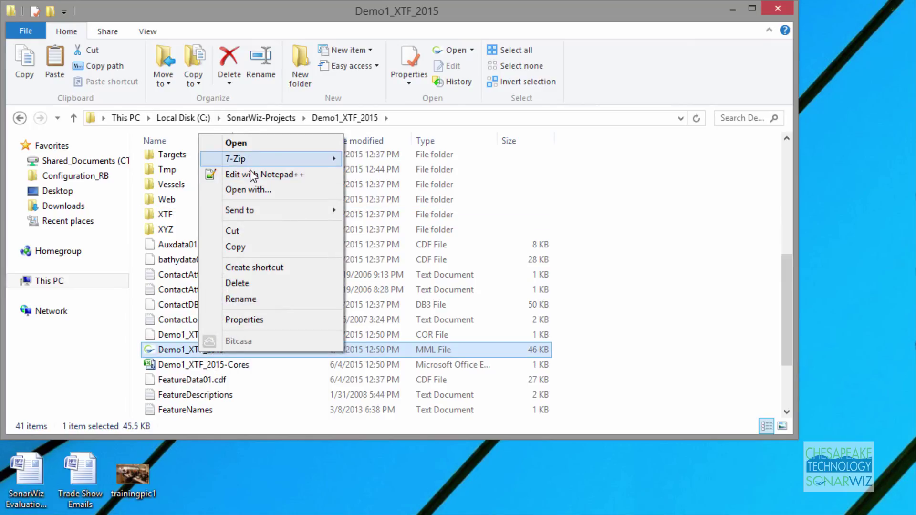
pyautogui.click(252, 190)
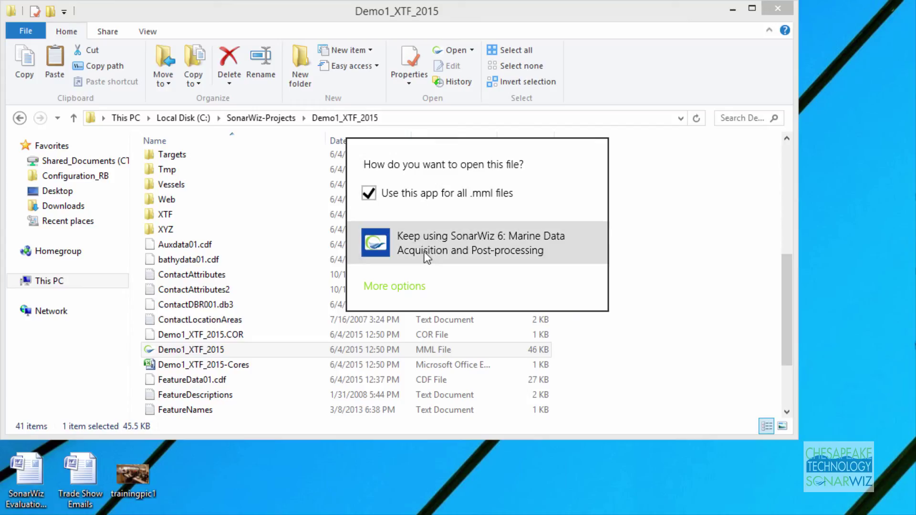
pyautogui.click(413, 287)
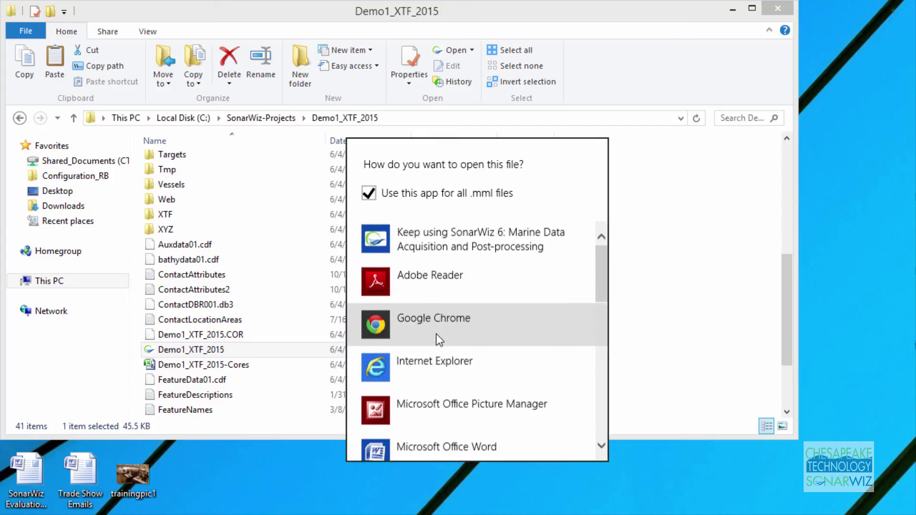
pyautogui.scroll(-3, 436, 334)
pyautogui.scroll(-2, 434, 338)
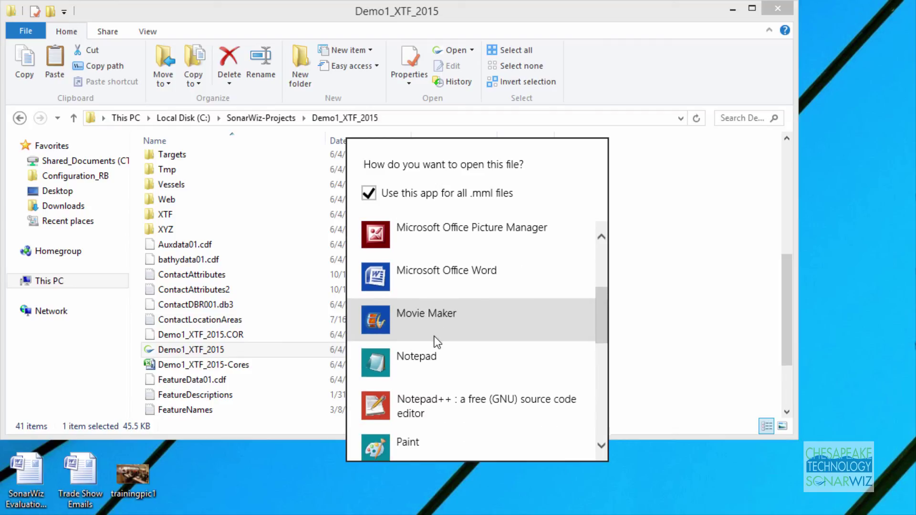
pyautogui.click(415, 360)
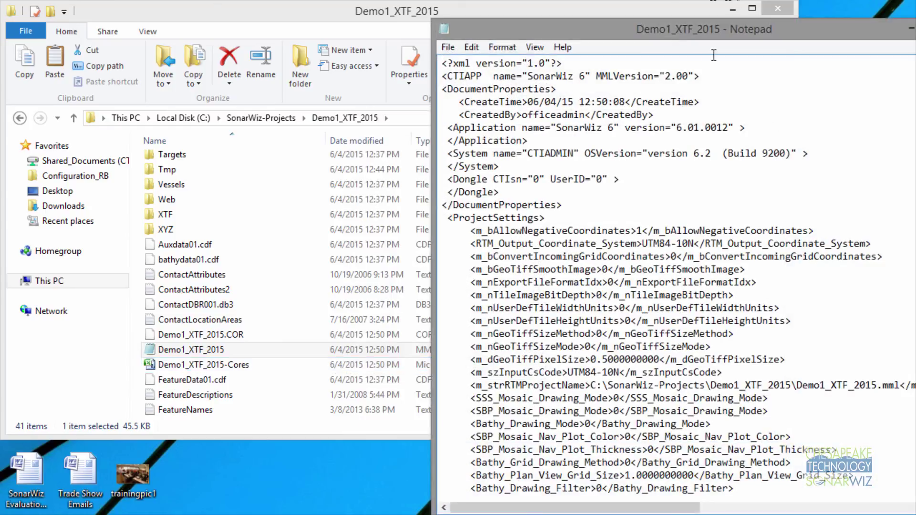
# Center Notepad over the file list and scroll to ProjectSettings (UTM84-10N, GeoTiff pixel size 0.5).
pyautogui.moveTo(665, 27); pyautogui.dragTo(385, 29)
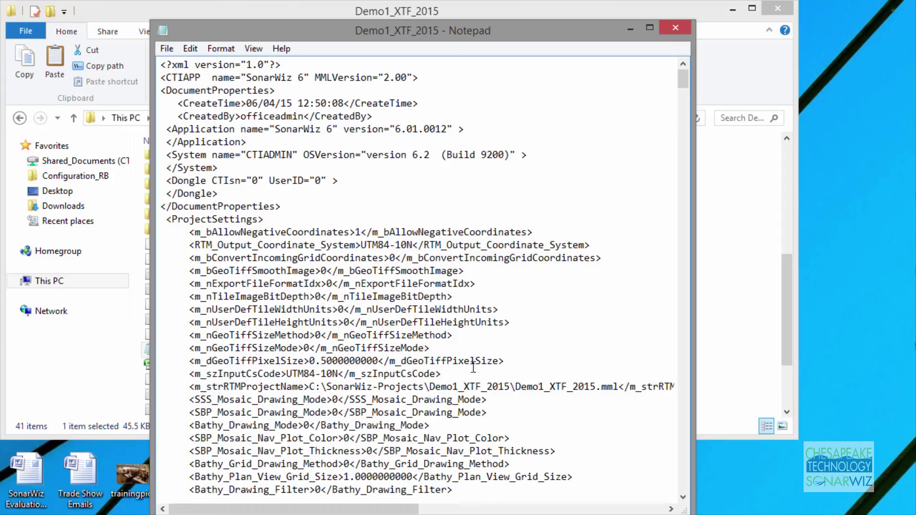
pyautogui.scroll(-1, 472, 365)
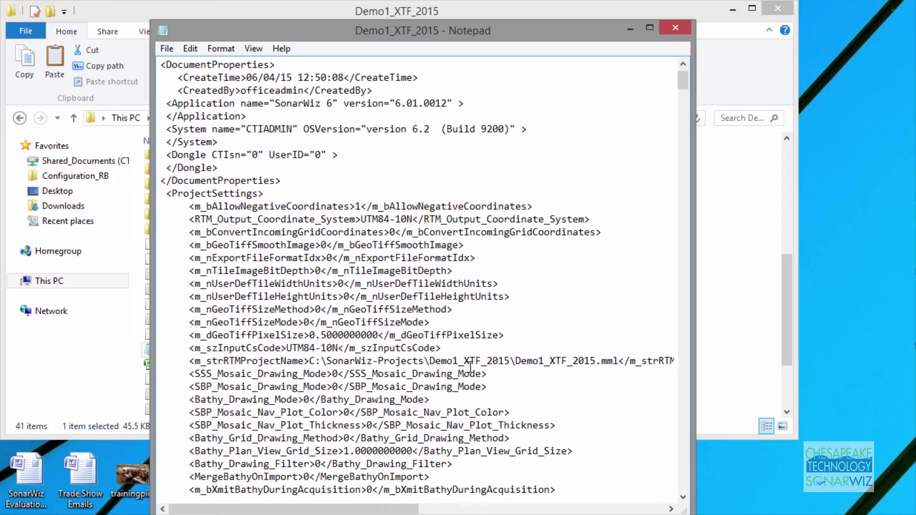
pyautogui.scroll(-1, 471, 366)
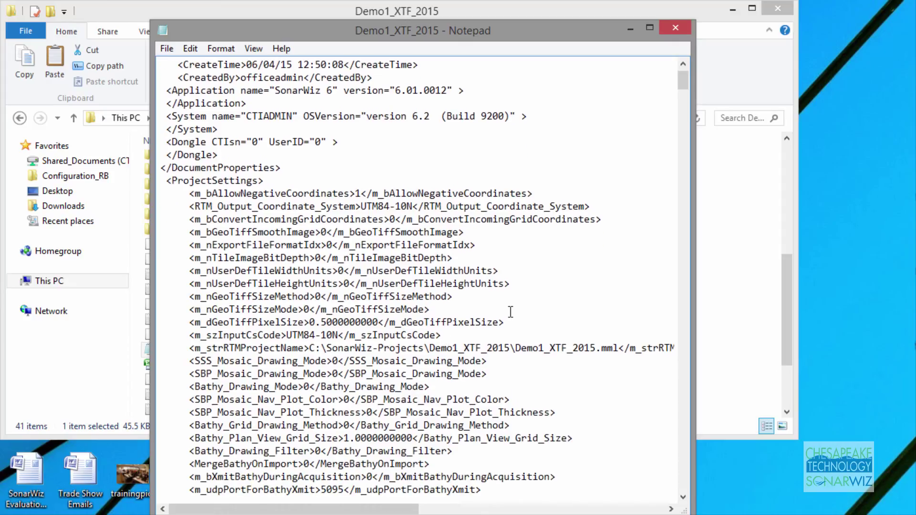
# Search for 300 to locate m_nRTMWorkingSet, then scroll back to the top and close Find.
pyautogui.hotkey('ctrl', 'f')
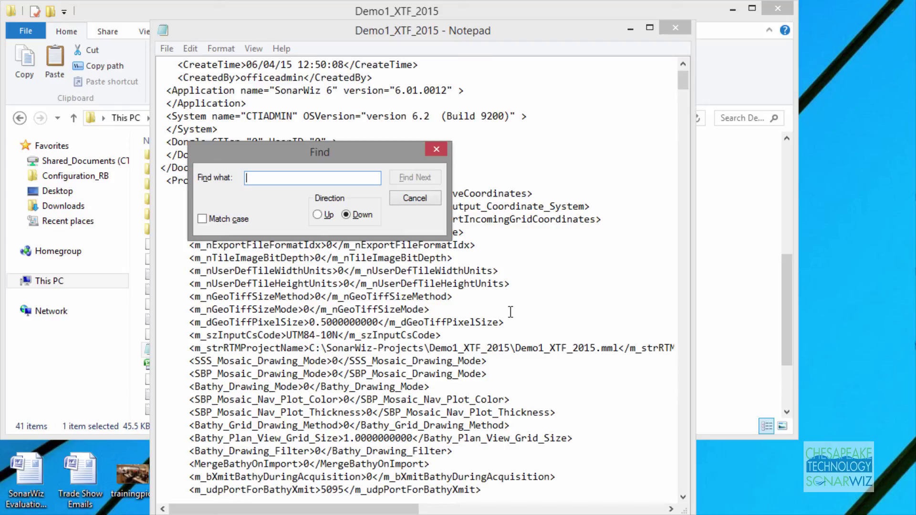
pyautogui.write('300')
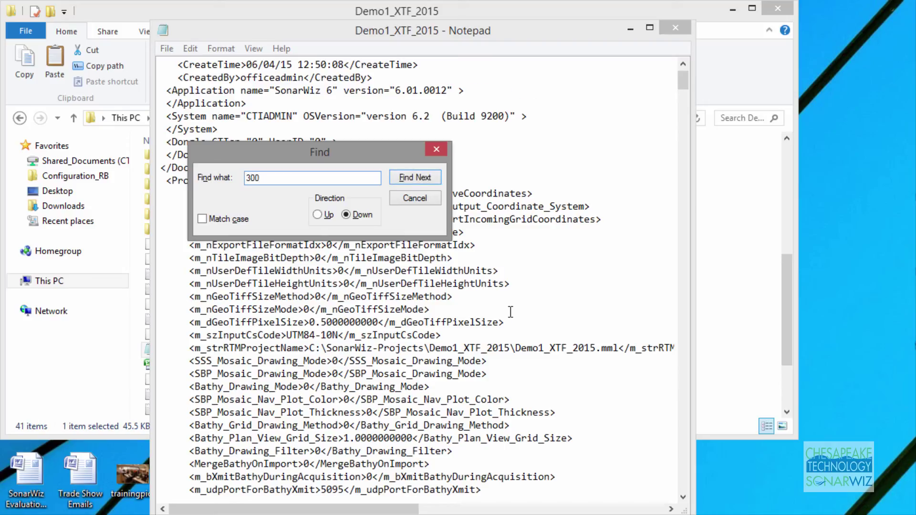
pyautogui.press('Return')
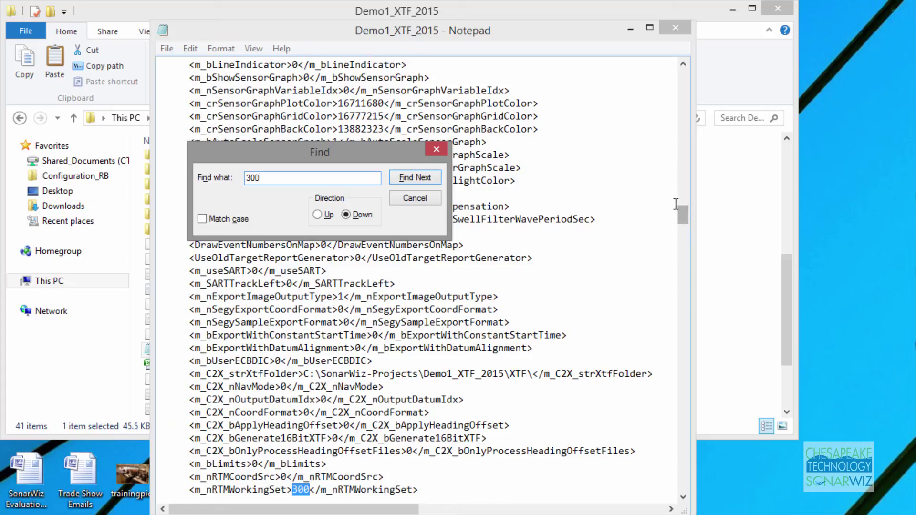
pyautogui.moveTo(683, 212); pyautogui.dragTo(689, 216)
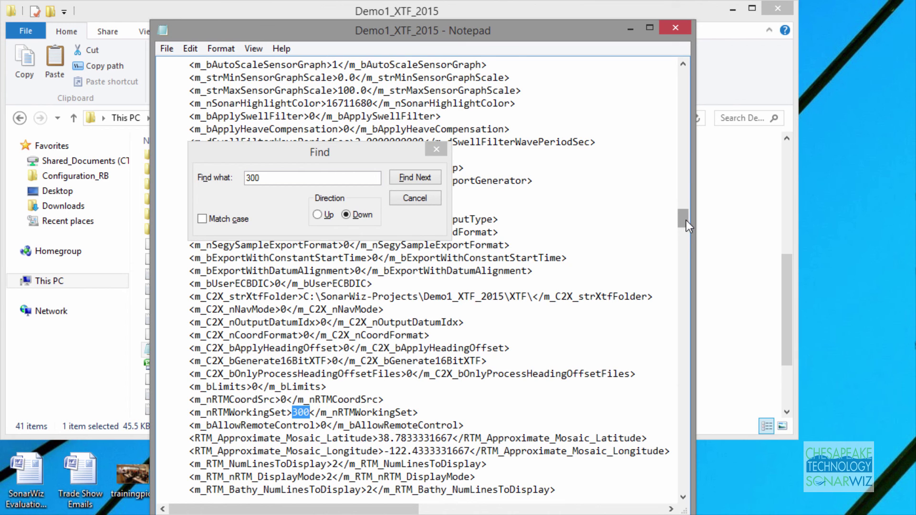
pyautogui.moveTo(687, 222); pyautogui.dragTo(692, 74)
pyautogui.click(436, 150)
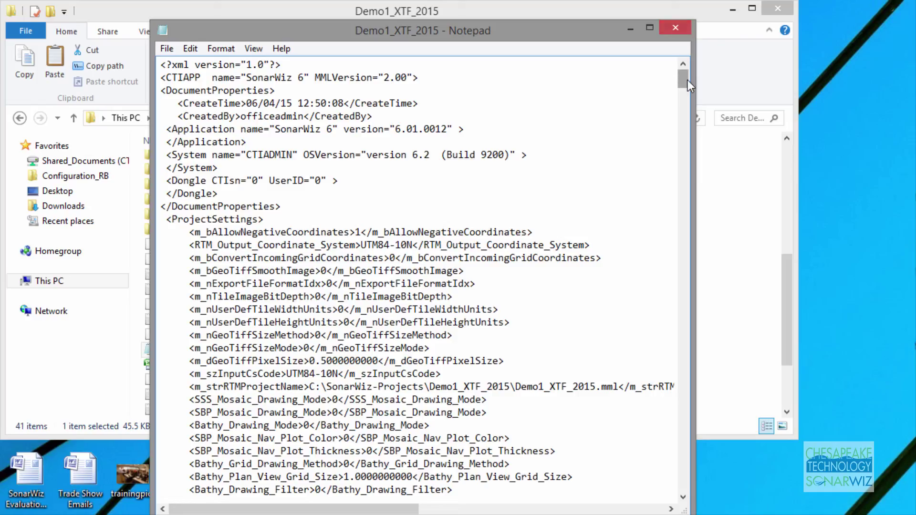
# Close Notepad and confirm the SBP subfolder of Demo1_XTF_2015 is empty.
pyautogui.click(676, 28)
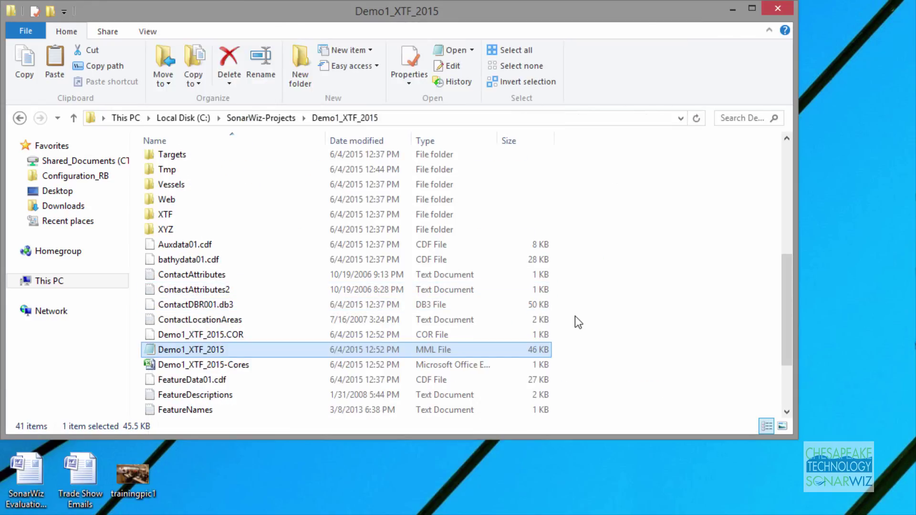
pyautogui.scroll(3, 572, 317)
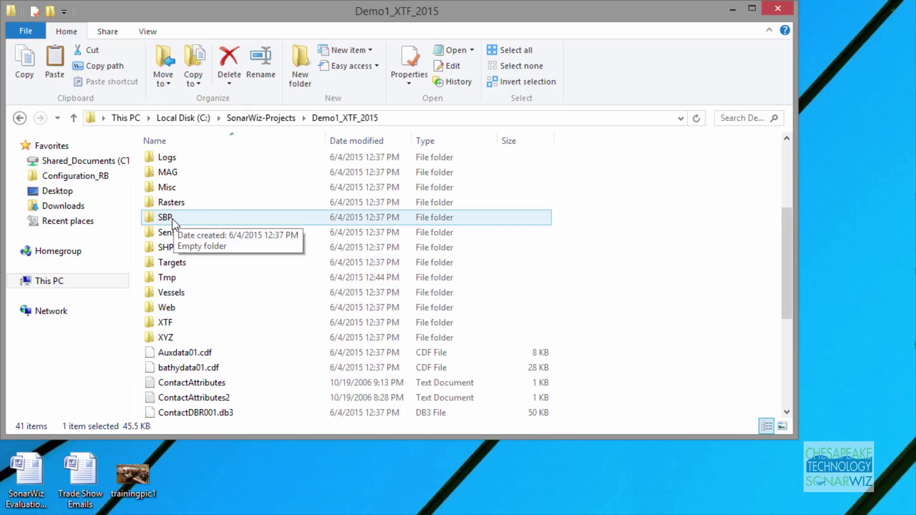
pyautogui.doubleClick(174, 218)
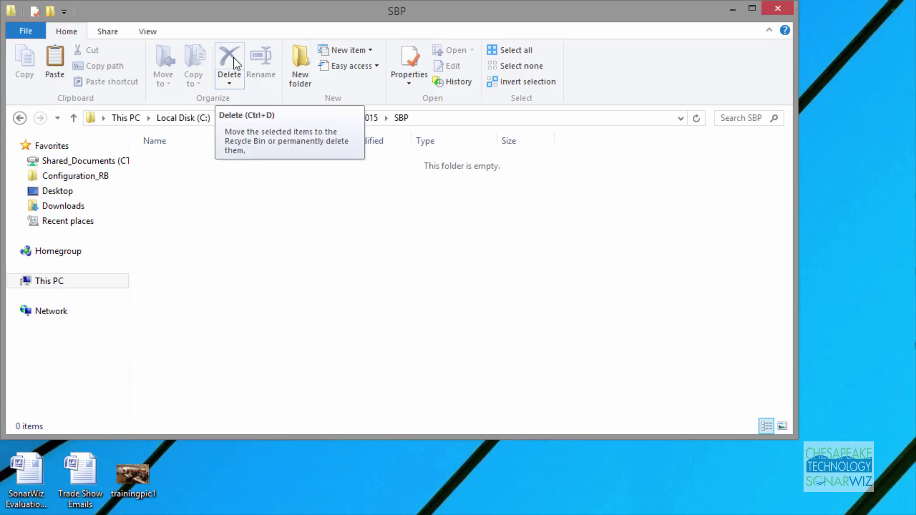
pyautogui.click(74, 119)
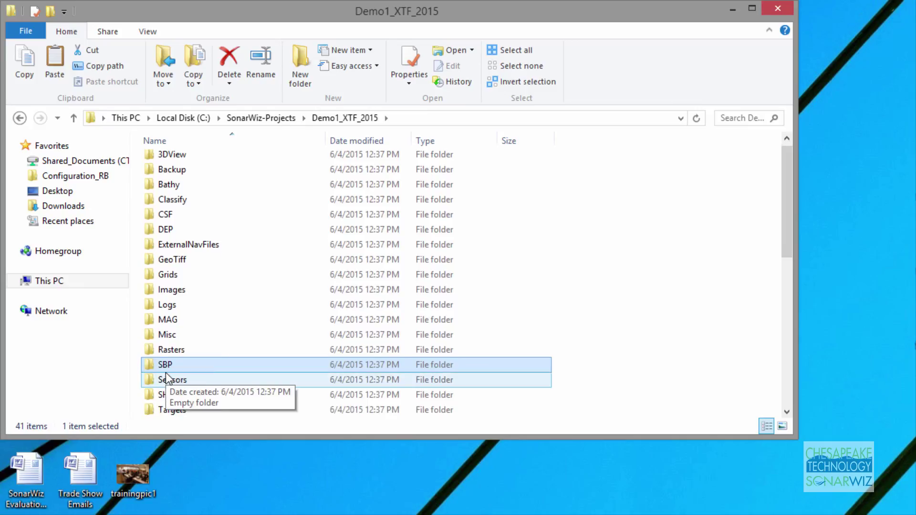
# Confirm the Targets subfolder is empty, then return to Demo1_XTF_2015's 41 items.
pyautogui.scroll(-3, 165, 373)
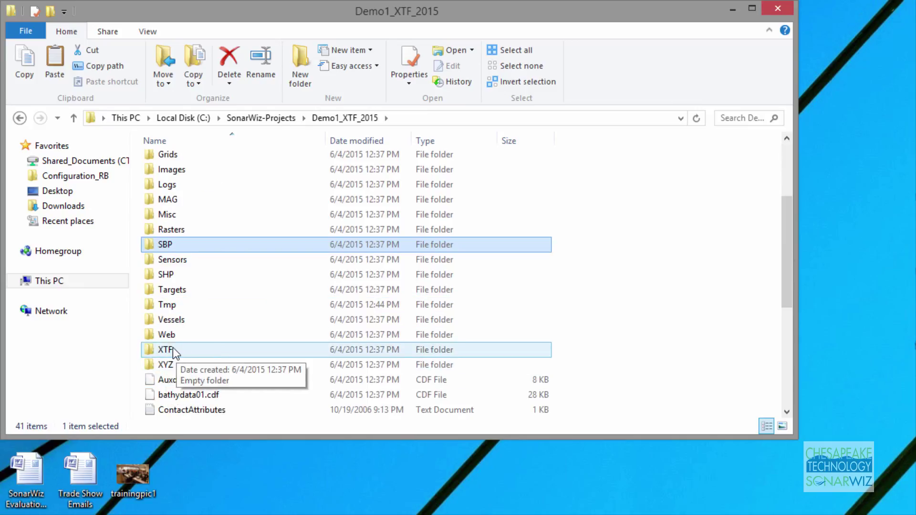
pyautogui.scroll(1, 173, 347)
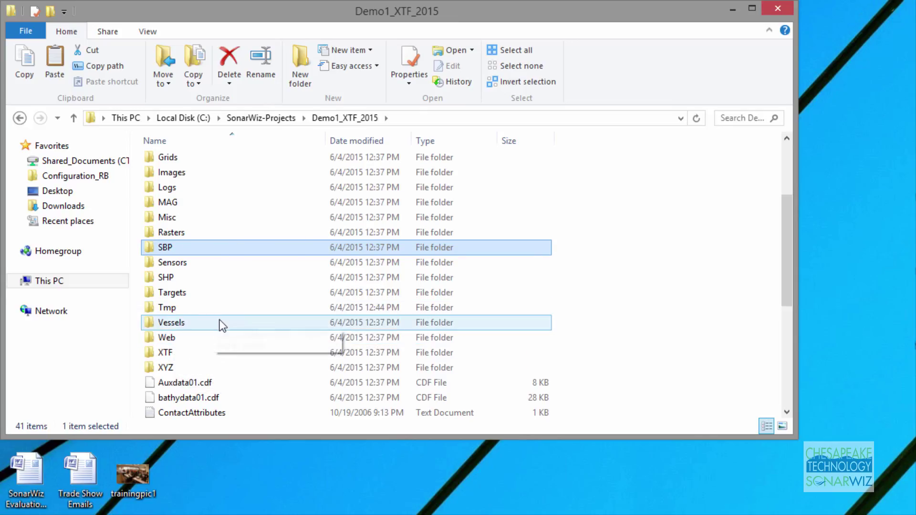
pyautogui.doubleClick(178, 292)
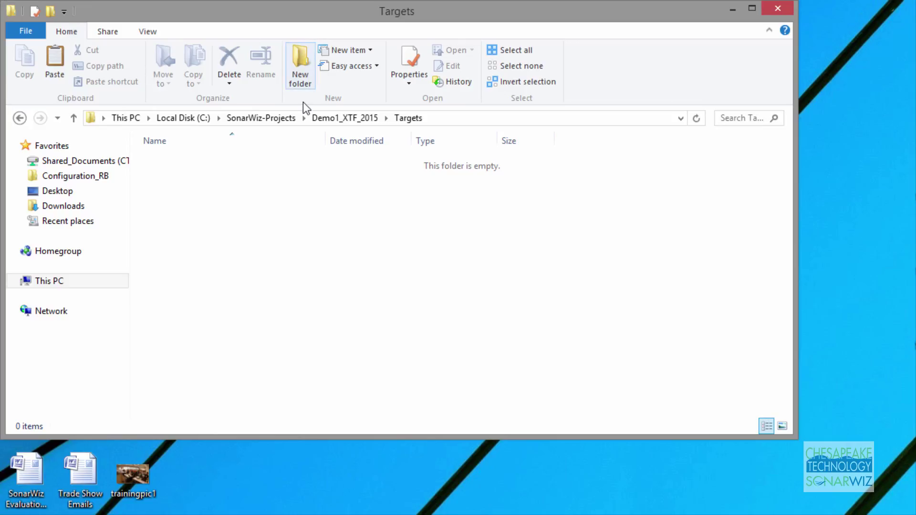
pyautogui.click(74, 118)
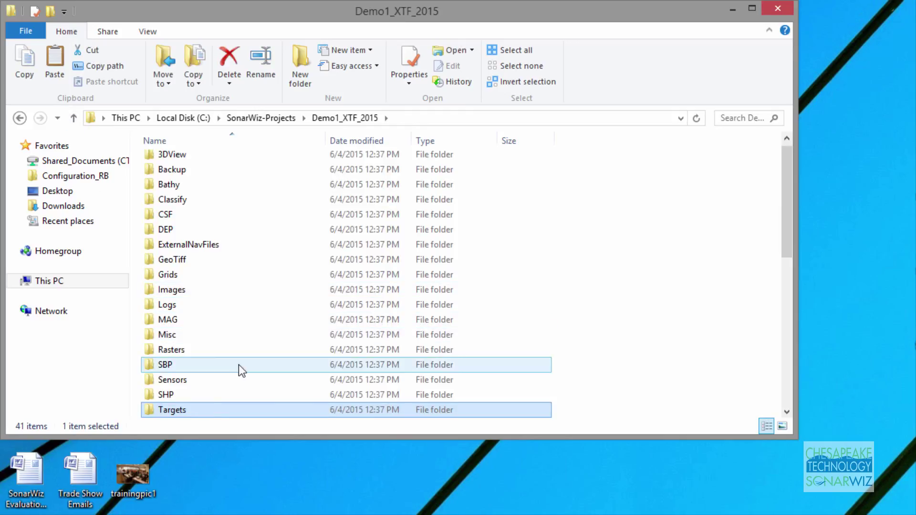
pyautogui.doubleClick(182, 262)
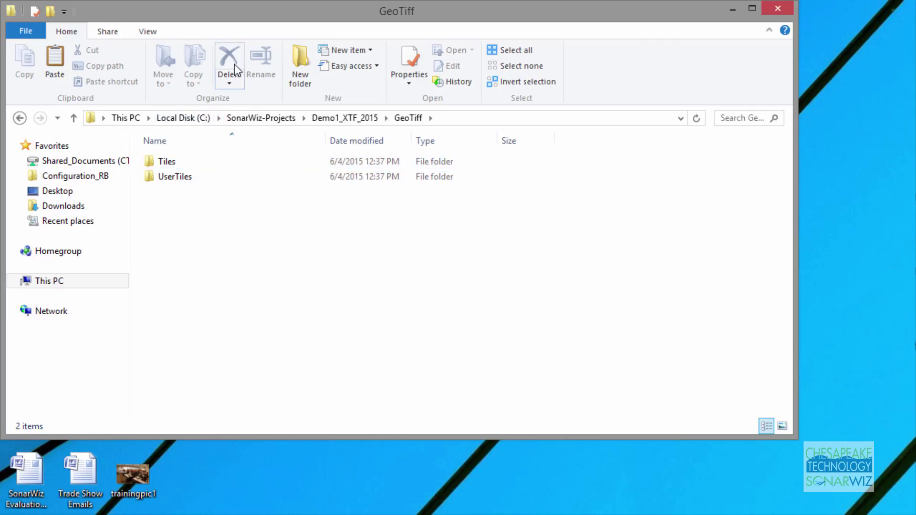
pyautogui.click(73, 119)
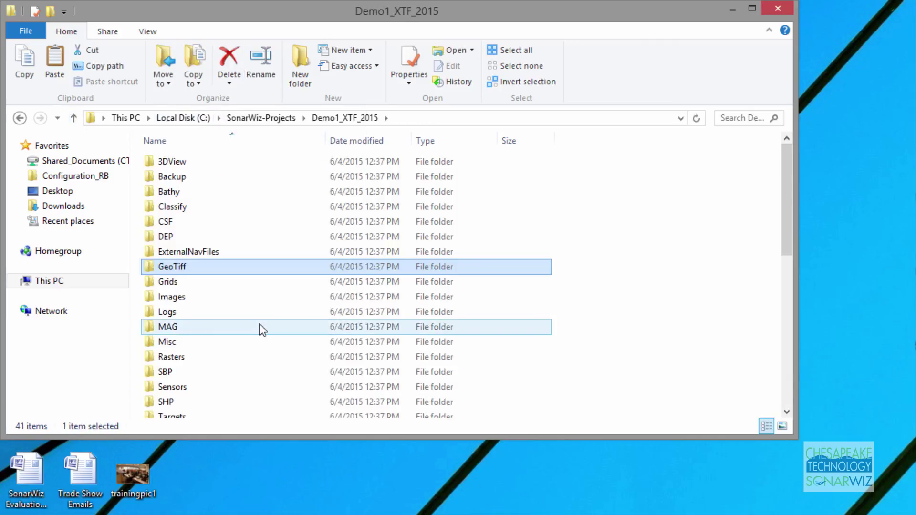
pyautogui.scroll(-1, 259, 327)
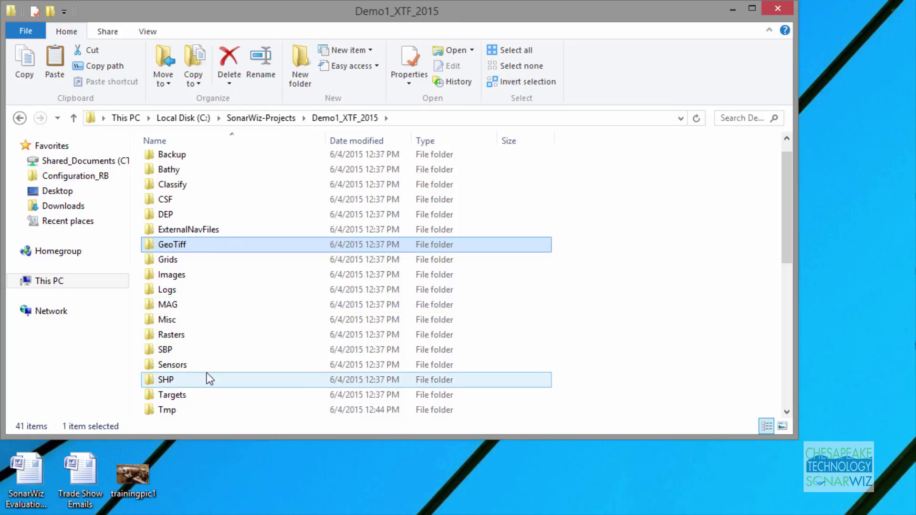
pyautogui.moveTo(210, 376)
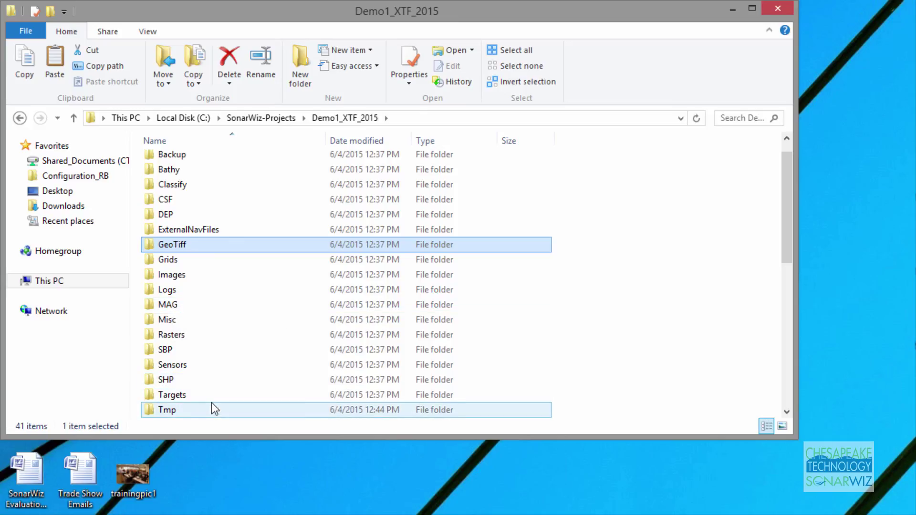
pyautogui.scroll(-1, 233, 386)
pyautogui.moveTo(233, 386)
pyautogui.scroll(-2, 233, 386)
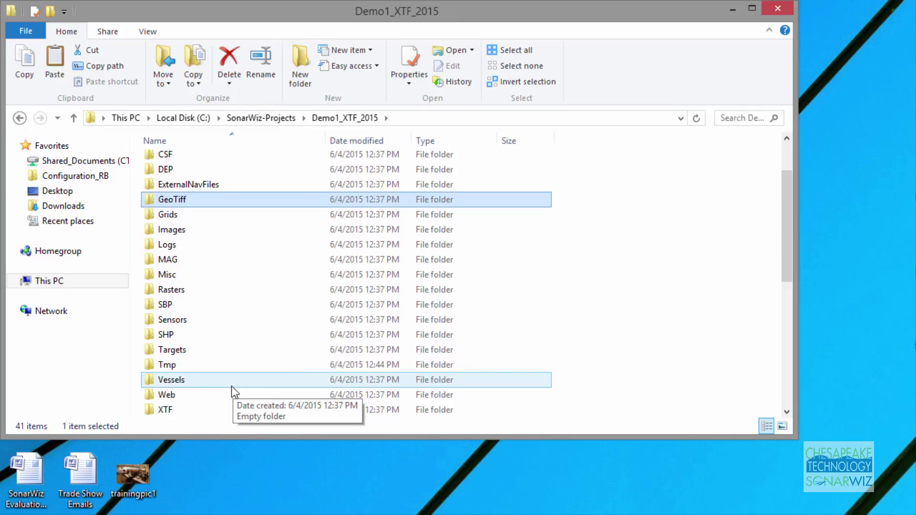
pyautogui.scroll(-3, 231, 385)
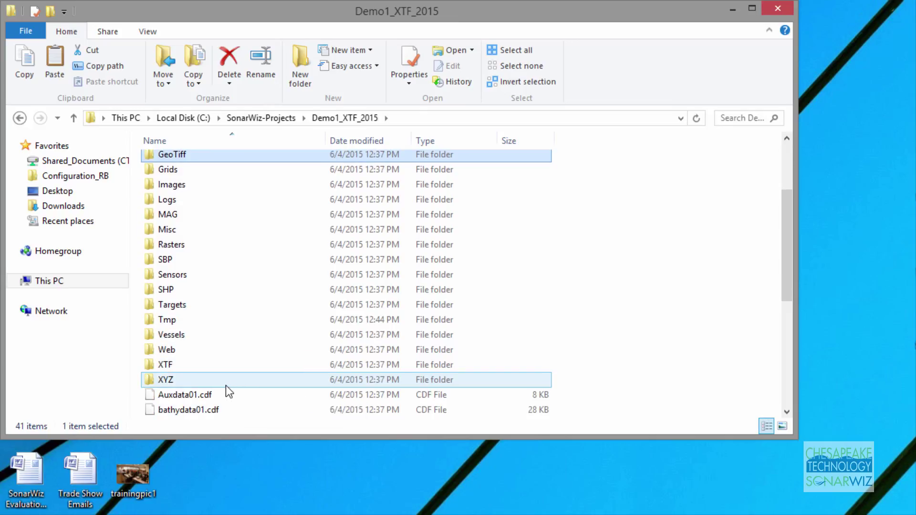
pyautogui.scroll(3, 213, 360)
pyautogui.scroll(2, 214, 363)
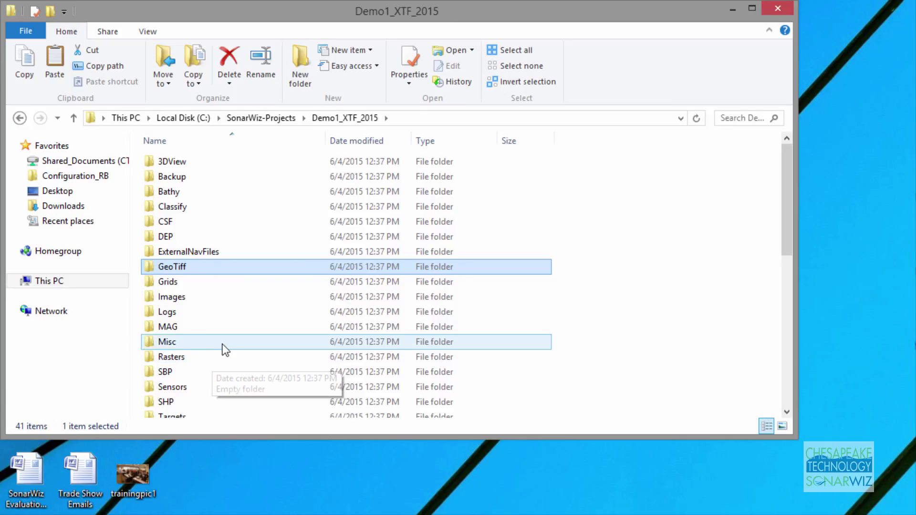